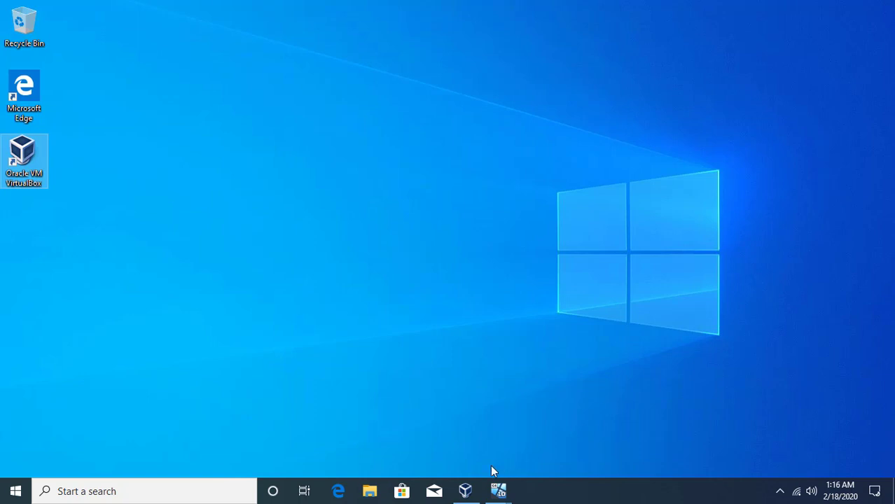
- Examine the Win10 virtual machine's disk partition layout in Disk Management, and return to the virtual machine manager
left_click(466, 491)
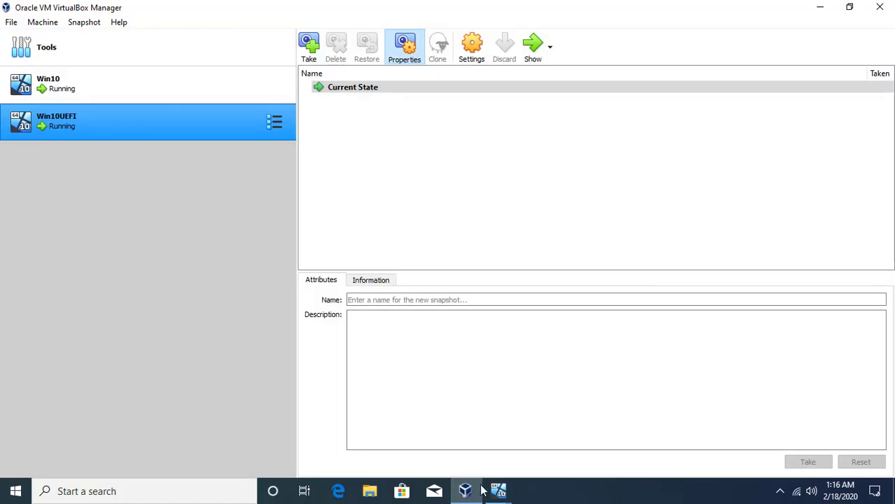
mouse_move(498, 491)
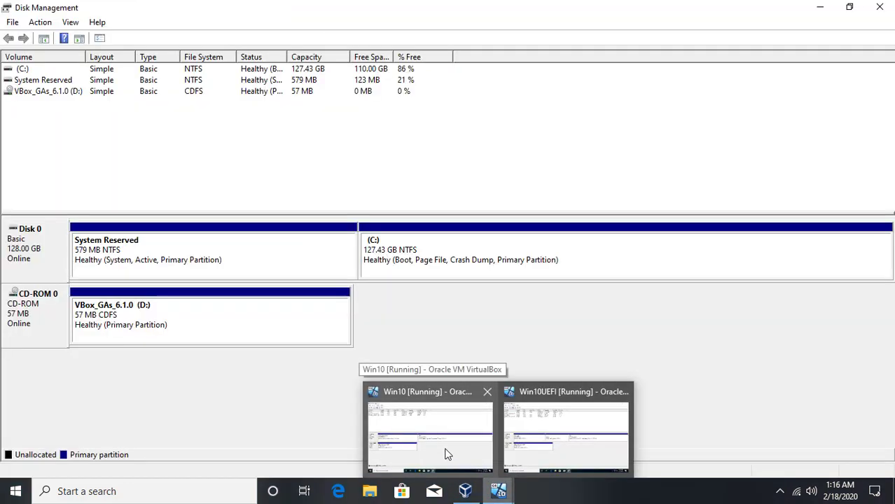
left_click(445, 454)
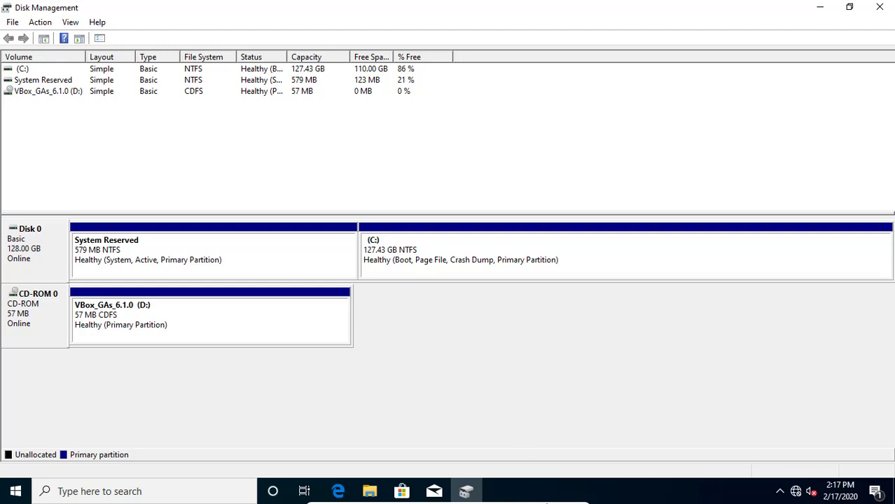
left_click(549, 496)
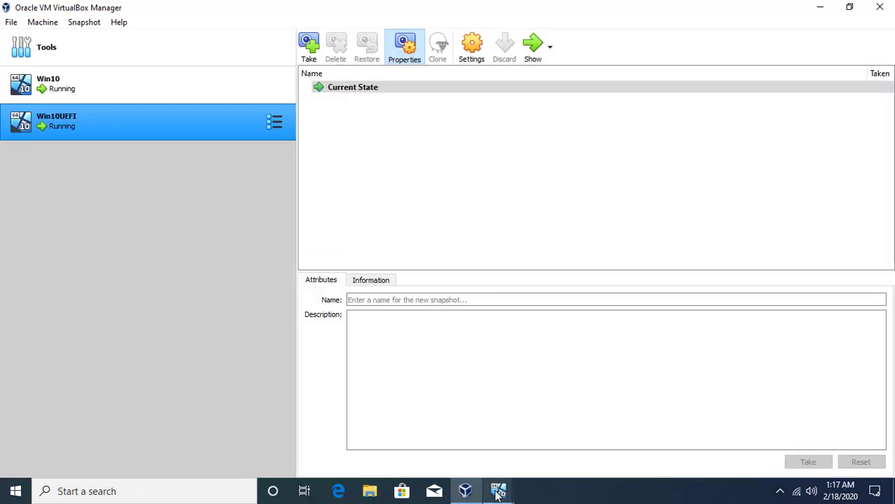
- Switch to the Win10UEFI virtual machine and inspect the Recovery, EFI System and C: partitions on Disk 0
mouse_move(498, 491)
left_click(534, 434)
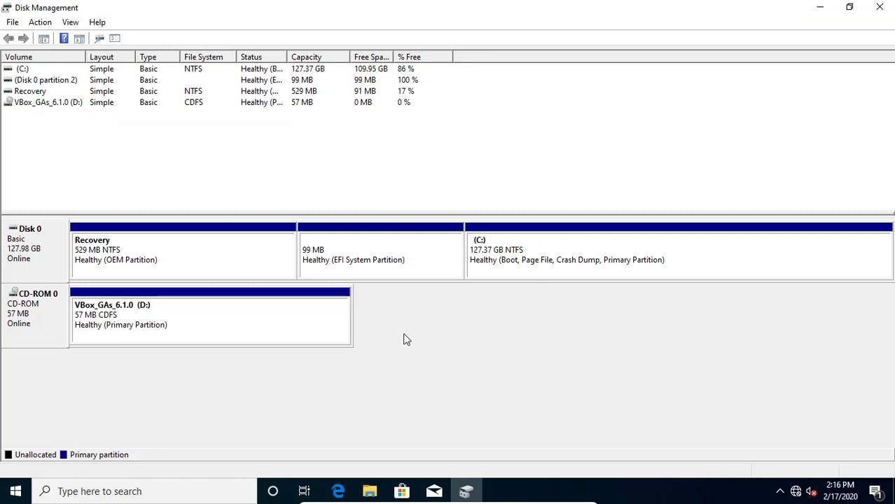
left_click(400, 265)
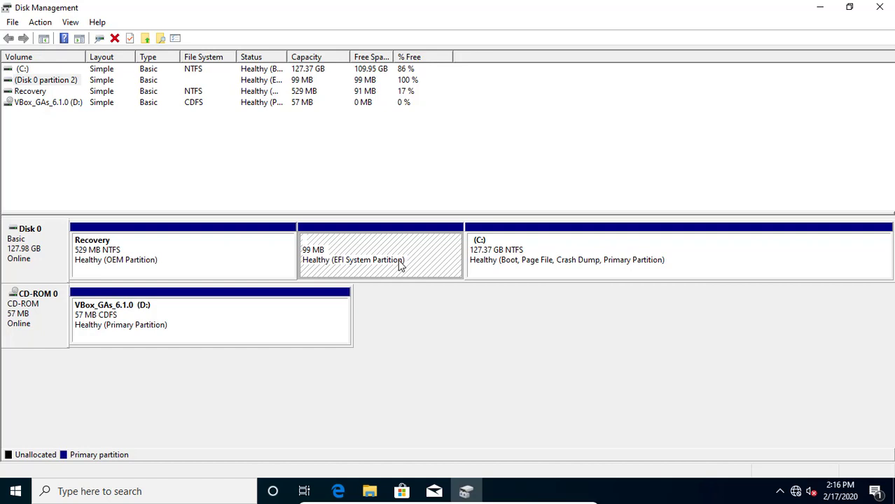
left_click(567, 262)
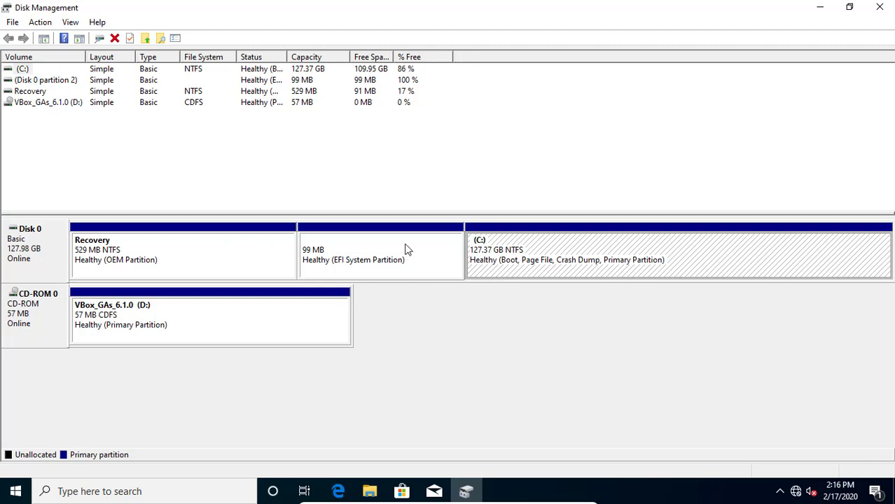
left_click(235, 263)
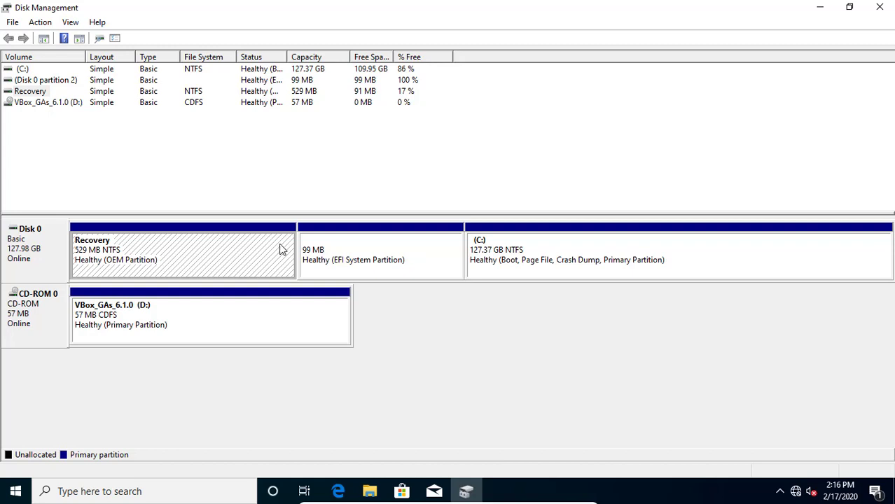
left_click(384, 262)
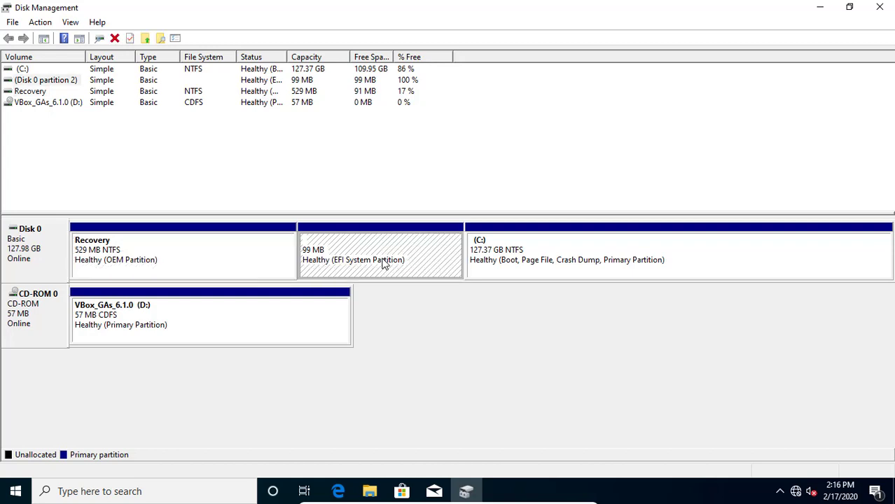
left_click(515, 259)
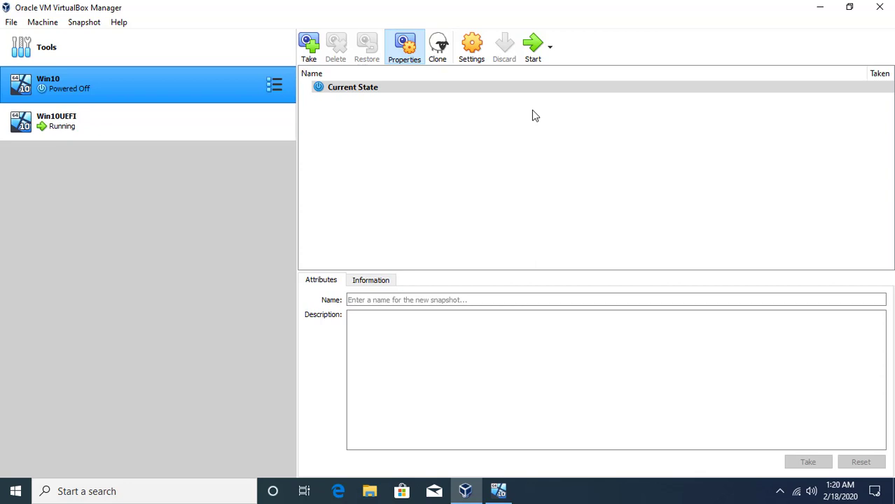
- Start the Win10 virtual machine and begin installing Windows with the default language and keyboard settings
left_click(533, 56)
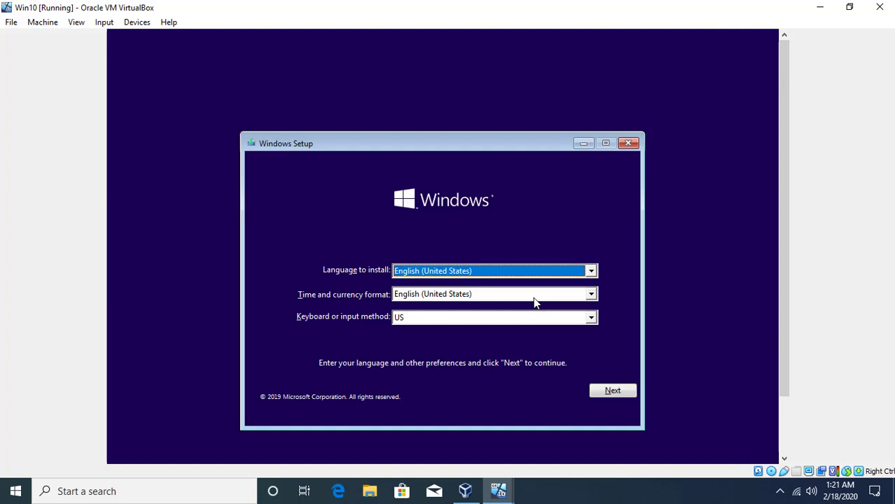
left_click(613, 391)
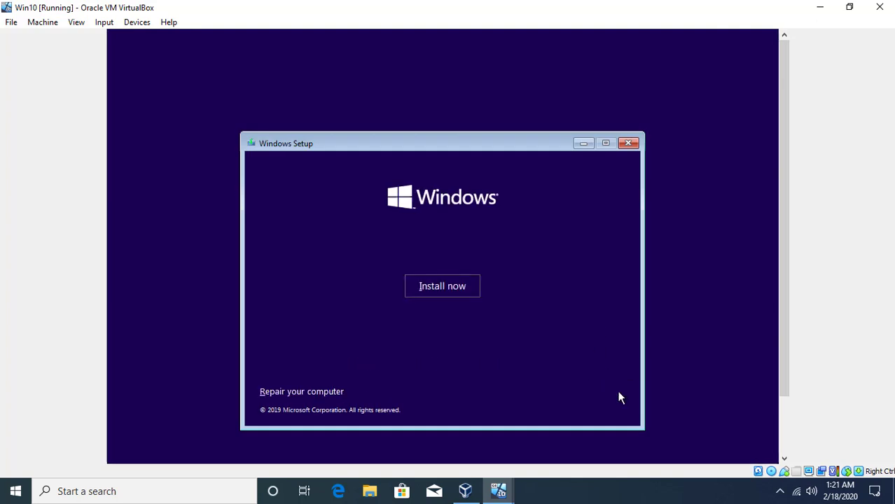
left_click(471, 287)
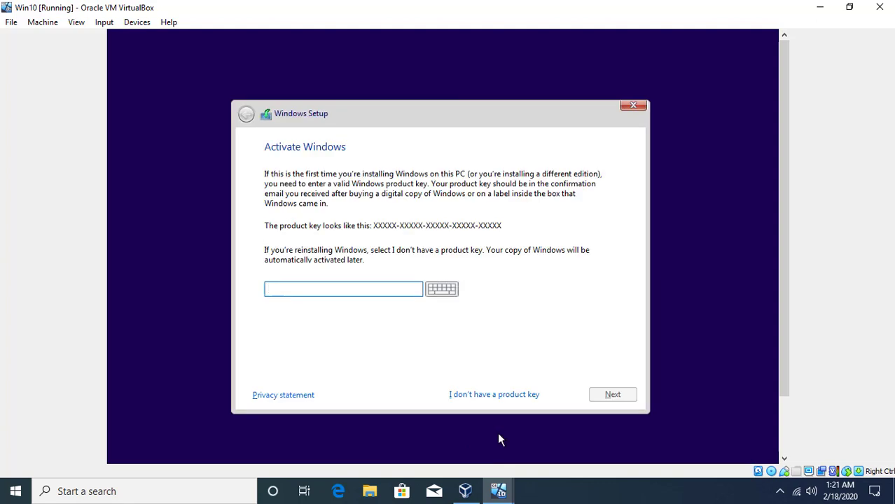
- Continue setup without a product key, accept the license terms and choose the custom installation
left_click(488, 393)
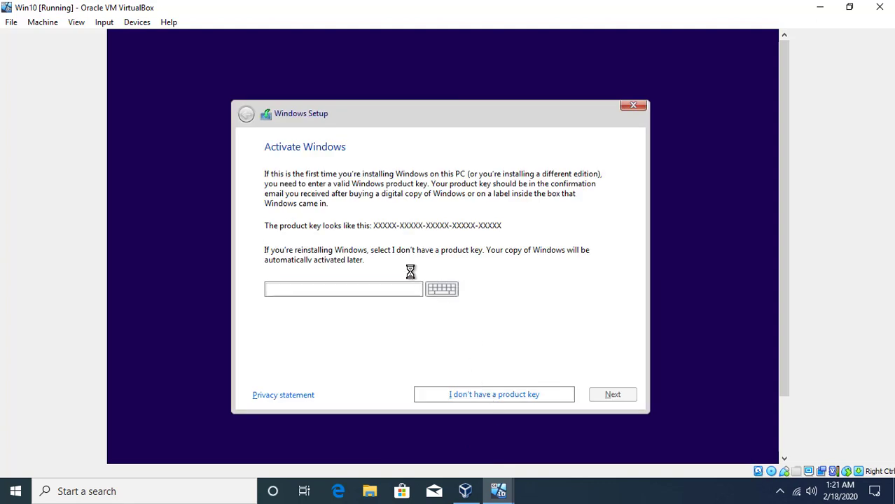
left_click(607, 393)
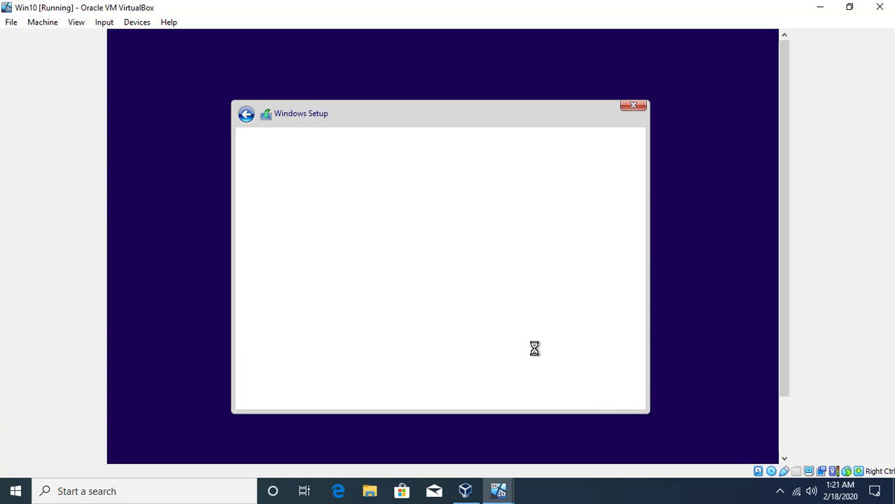
left_click(403, 373)
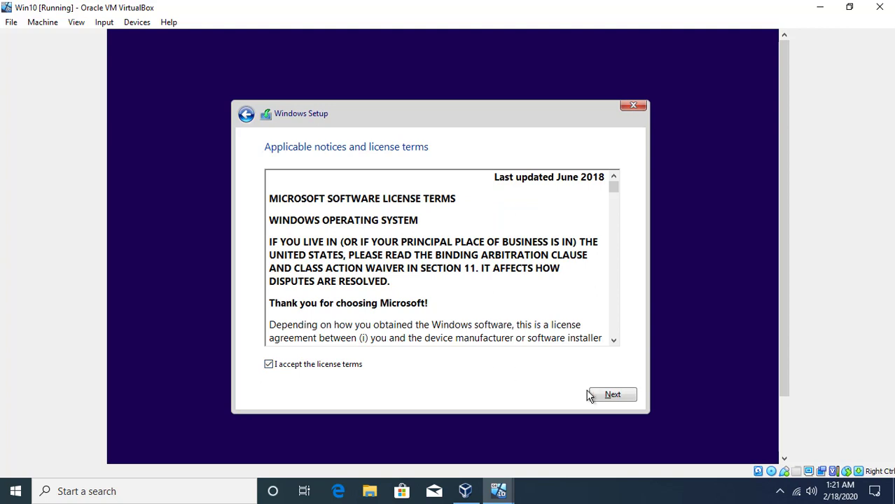
left_click(600, 394)
left_click(452, 299)
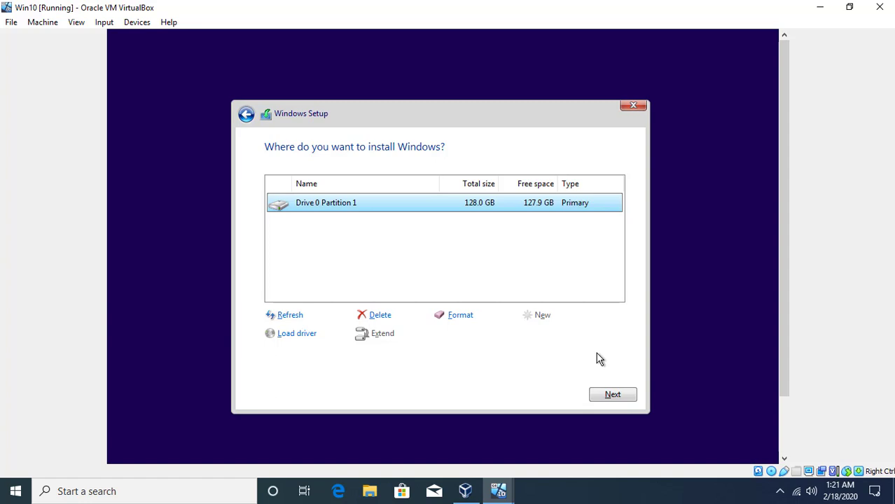
- Delete Drive 0 Partition 1 and confirm the loss of its data
left_click(373, 315)
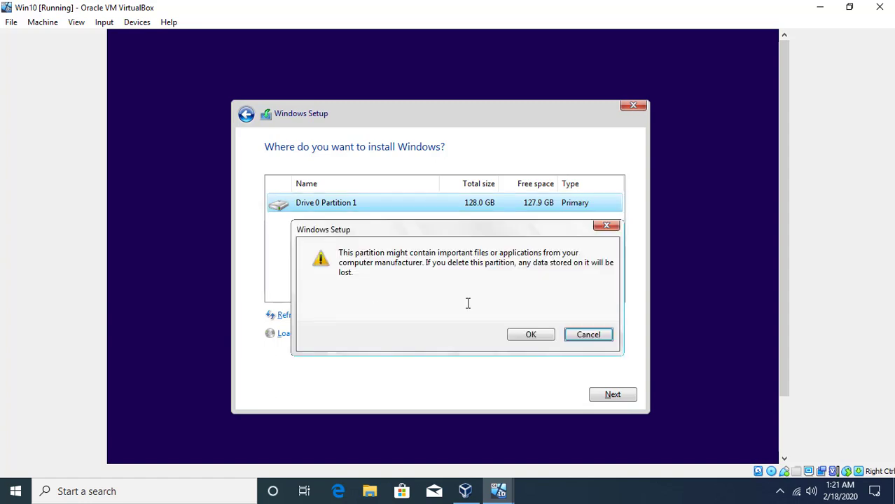
left_click(519, 329)
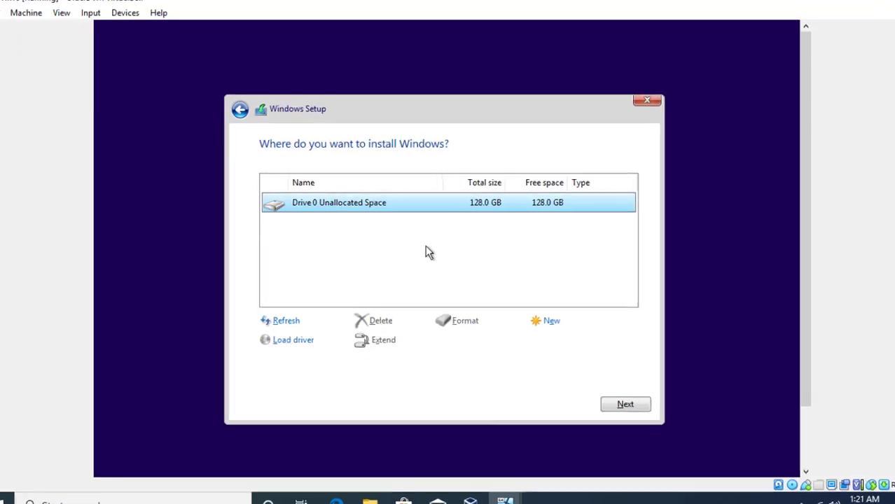
- Open a command prompt within Windows Setup, start diskpart and list the available disks
key("shift+F10")
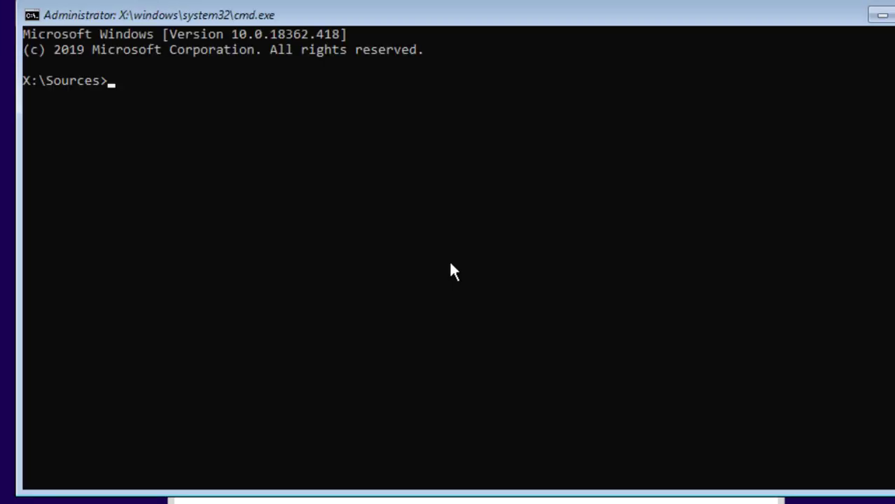
type("diskpart")
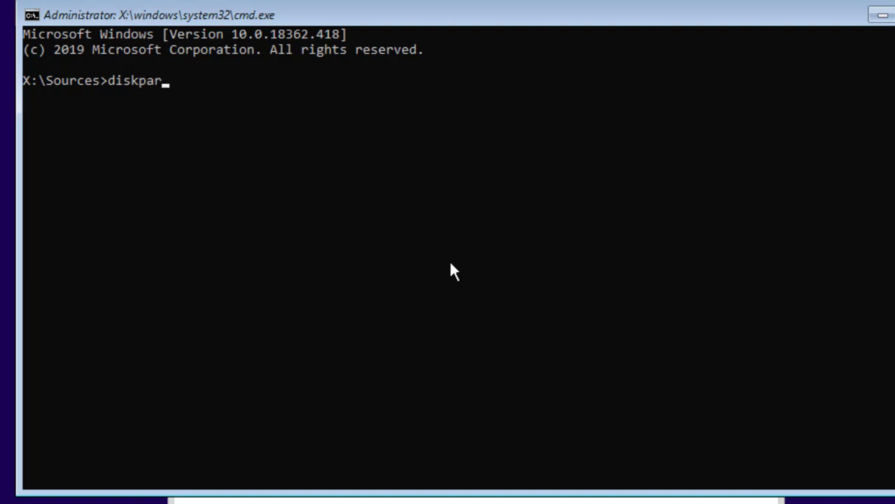
key("Return")
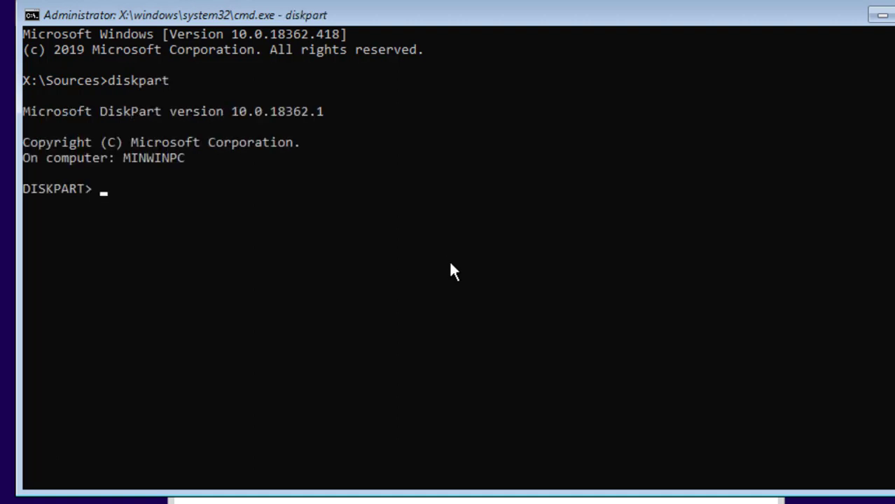
type("lus")
key("BackSpace")
key("BackSpace")
type("id")
key("BackSpace")
key("BackSpace")
key("BackSpace")
key("BackSpace")
type("lis dis")
key("Return")
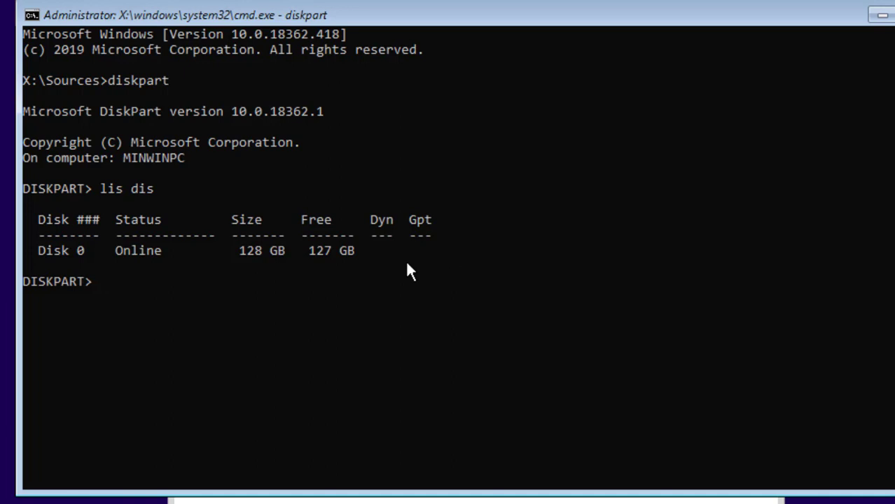
- Select disk 0 in diskpart and clean it
type("sel dis")
key("Return")
key("Up")
type("0")
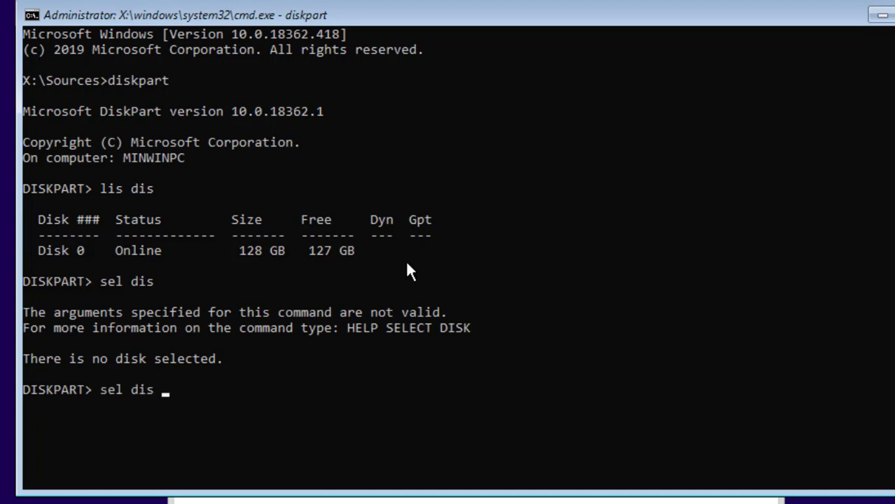
key("Return")
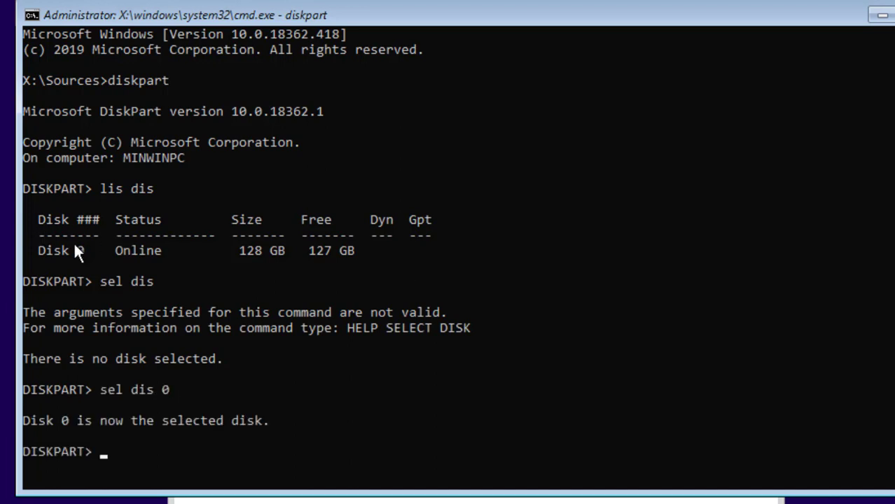
type("cle")
key("Return")
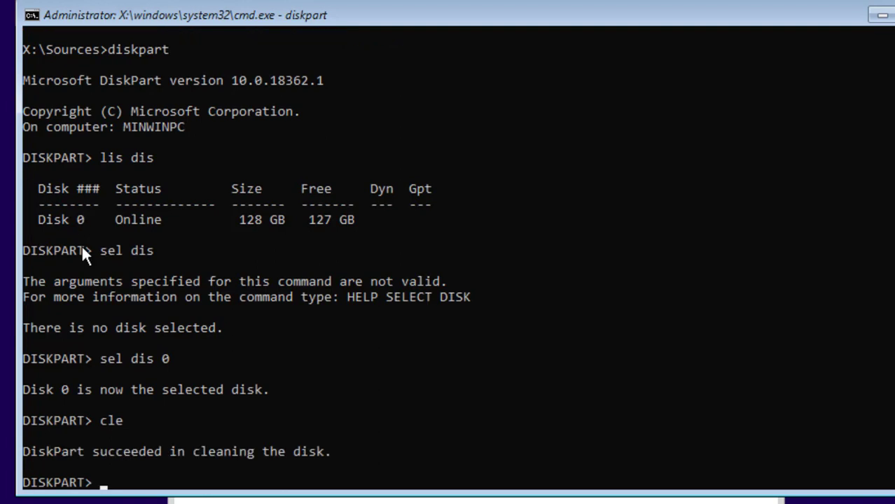
- Create a primary partition on disk 0, then exit diskpart and the command prompt
type("crea par pri")
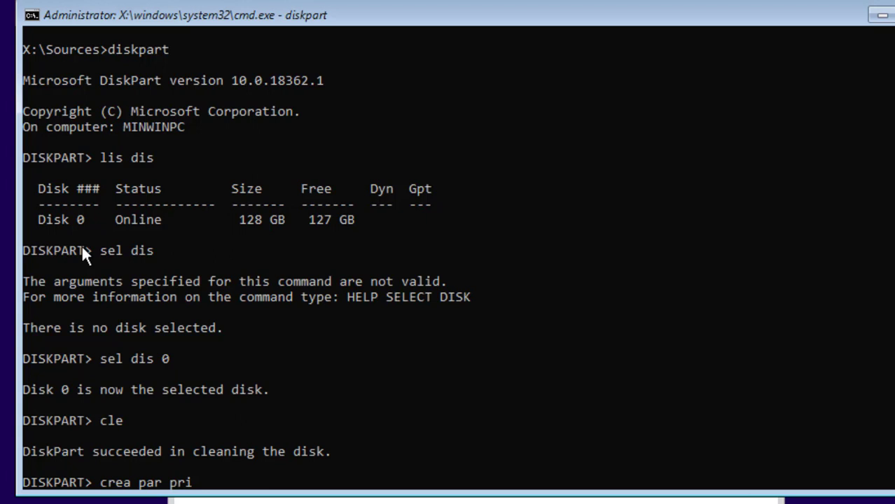
key("Return")
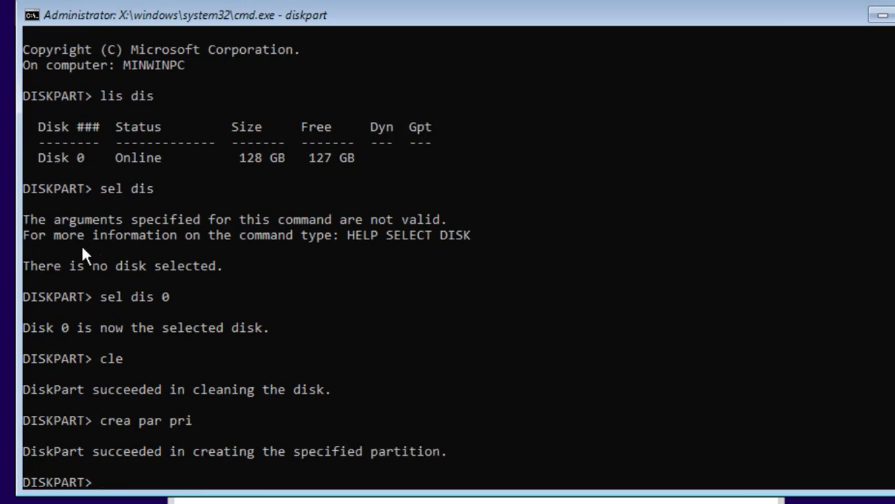
type("exit")
key("Return")
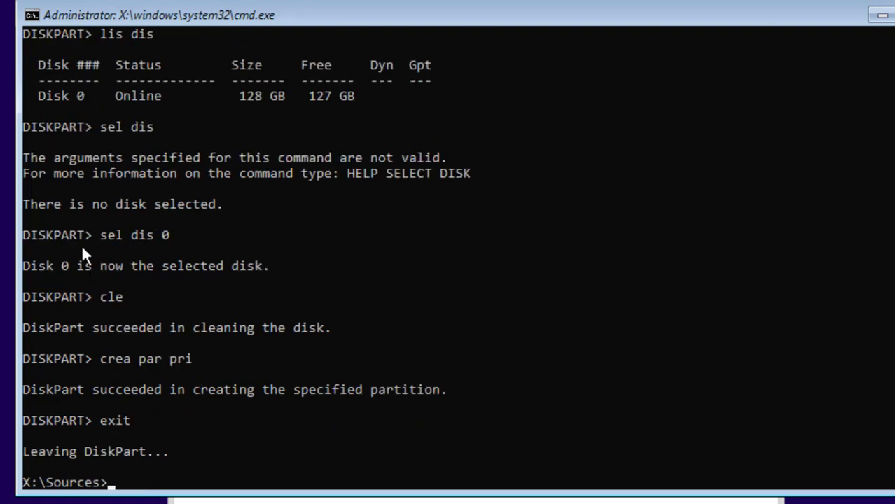
type("exit")
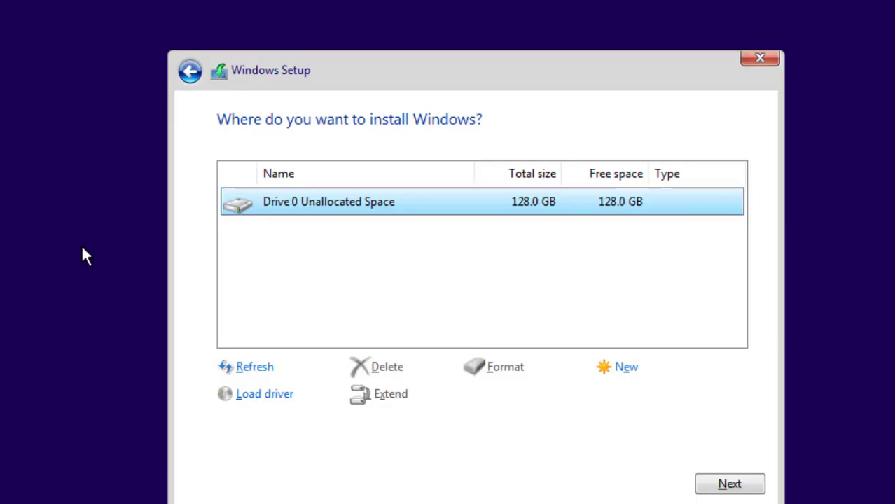
- Refresh the drive list and delete the primary partition on Drive 0
left_click(268, 373)
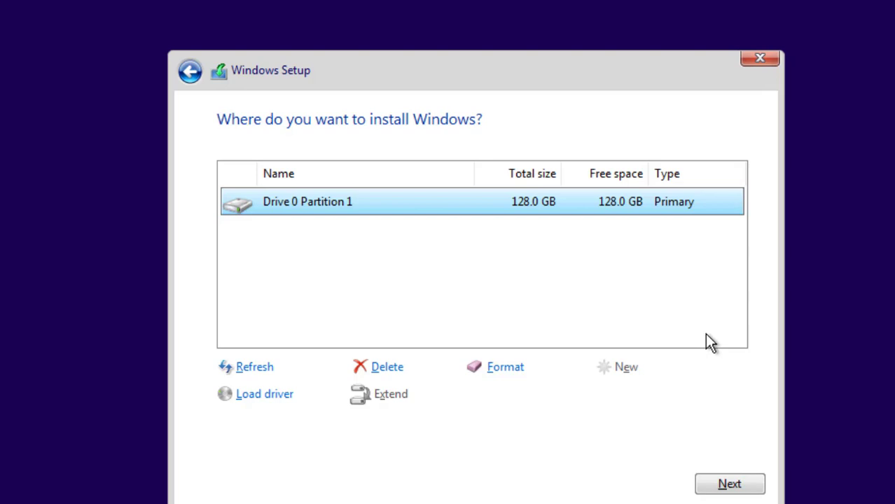
left_click(396, 365)
left_click(638, 397)
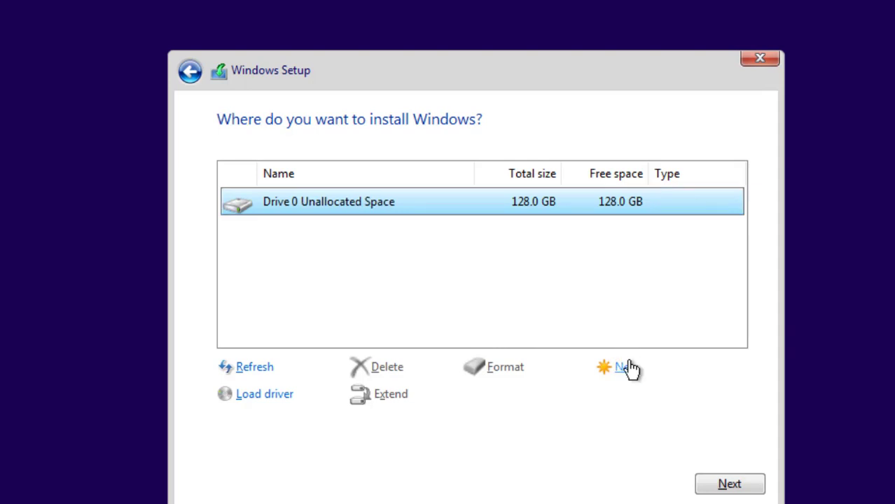
- Create a new 1000 MB partition in the unallocated space on Drive 0
left_click(626, 371)
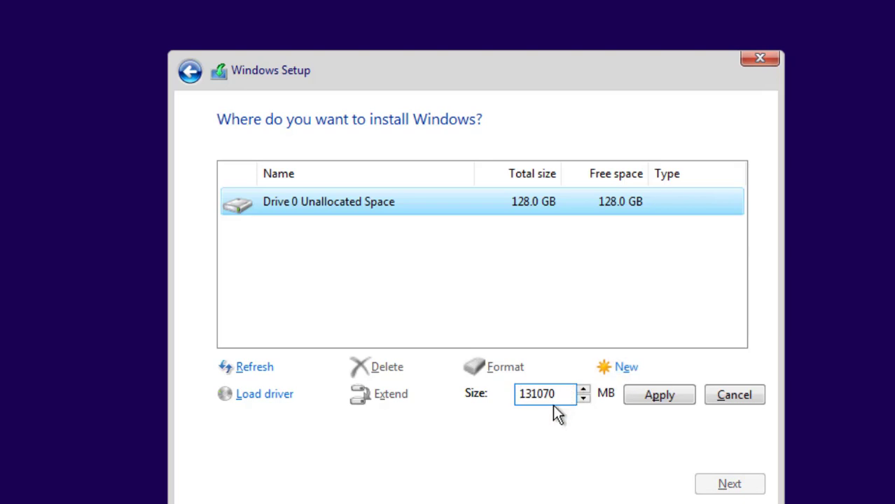
left_click_drag(561, 394, 486, 400)
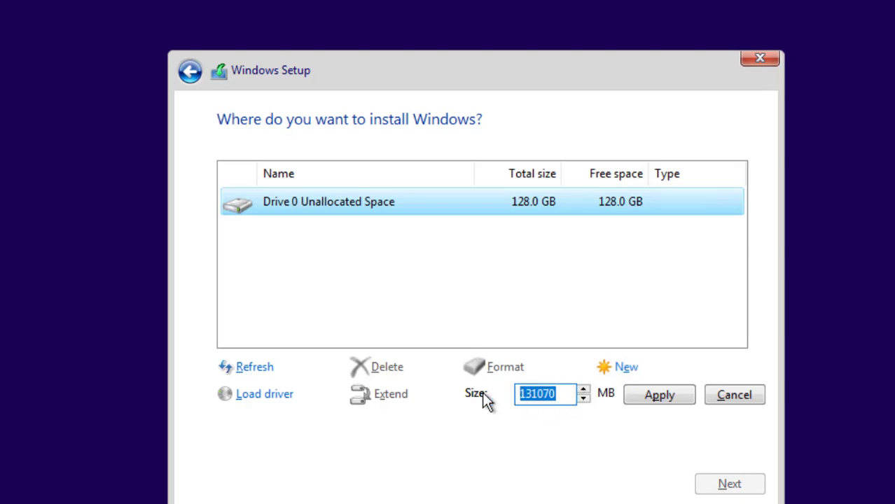
type("1000")
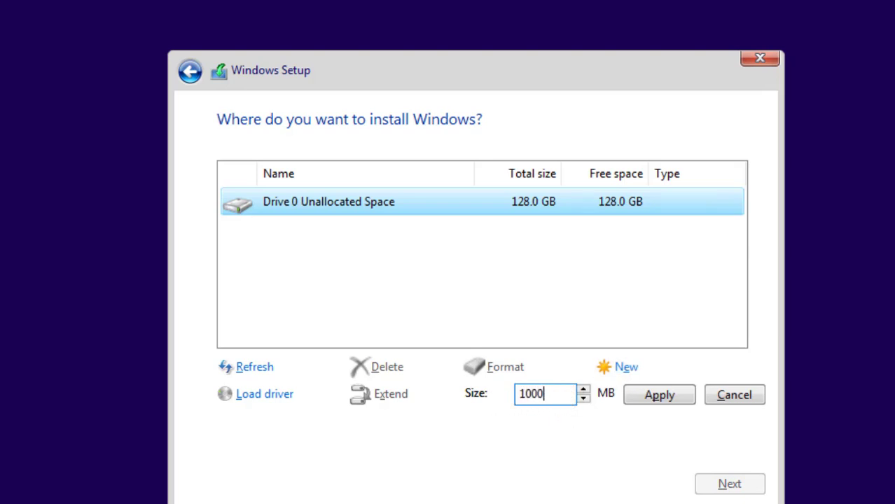
left_click(650, 394)
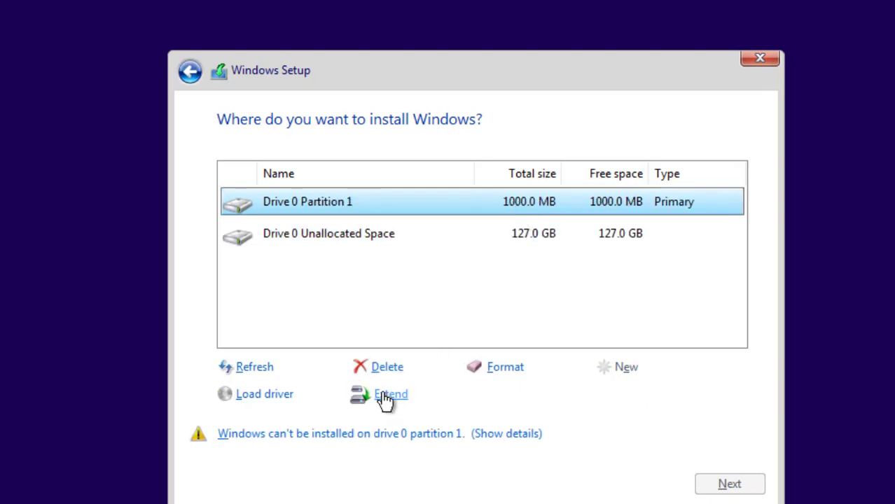
- Extend Drive 0 Partition 1 over the remaining unallocated space and start installing Windows on it
left_click(386, 397)
left_click(632, 398)
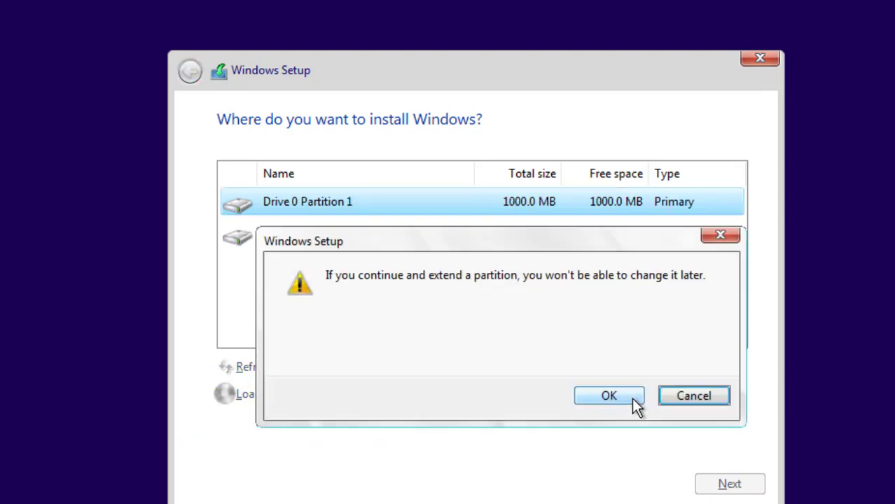
left_click(621, 398)
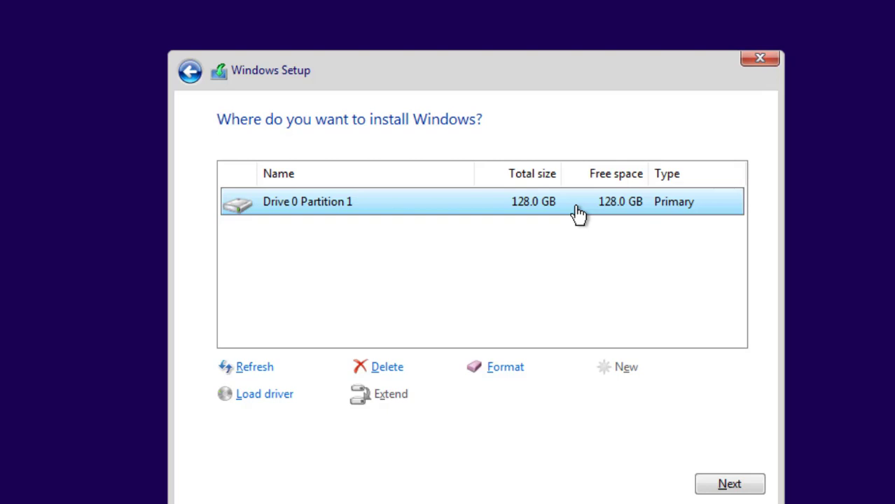
left_click(728, 485)
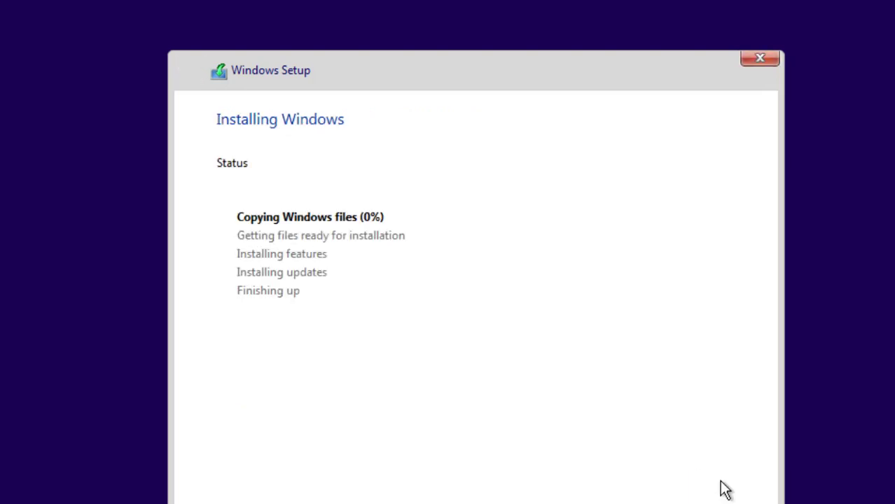
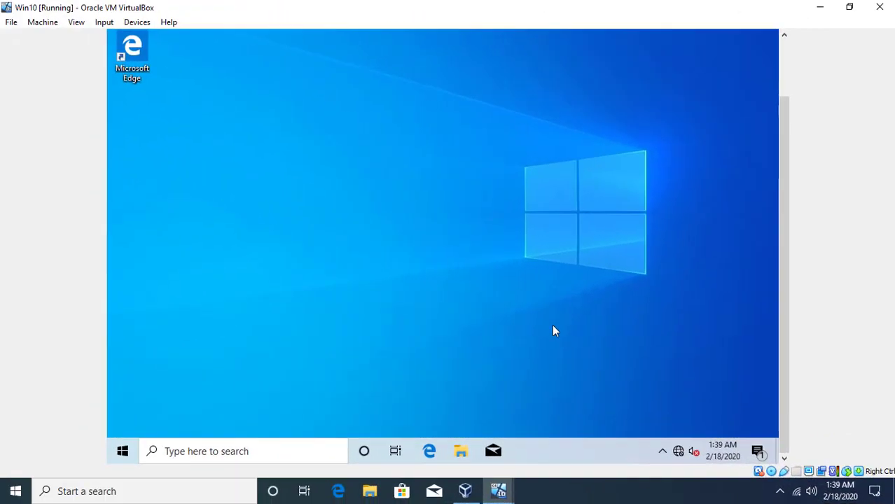
- Open Disk Management in the installed Windows, maximize it, and examine the partition layout of Disk 0
right_click(118, 446)
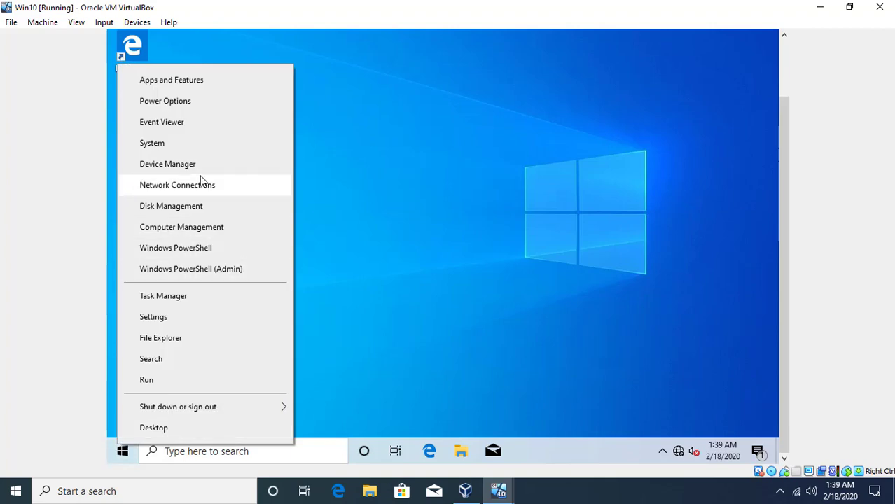
left_click(197, 208)
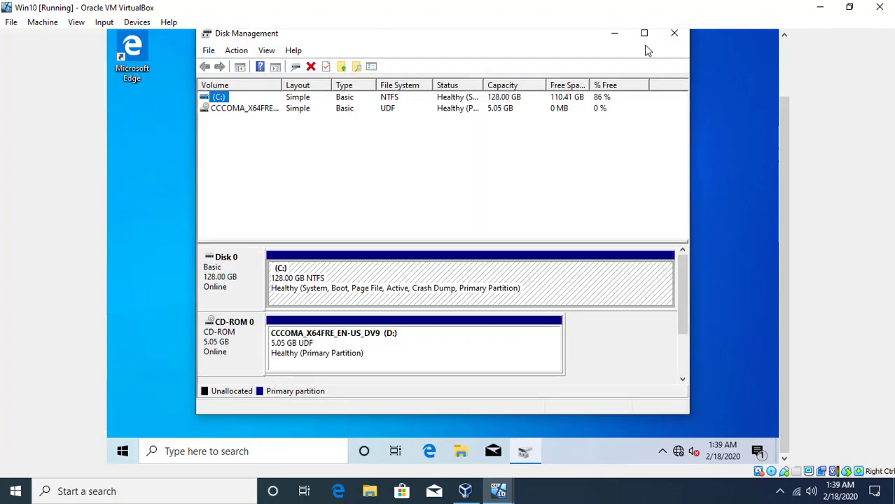
left_click(644, 33)
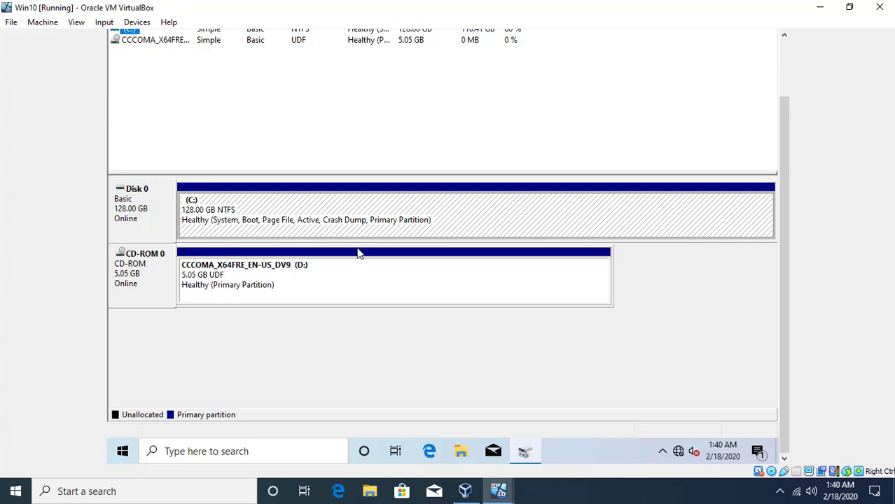
- Open Windows PowerShell as administrator and check the recovery environment configuration with reagentc /info
right_click(129, 447)
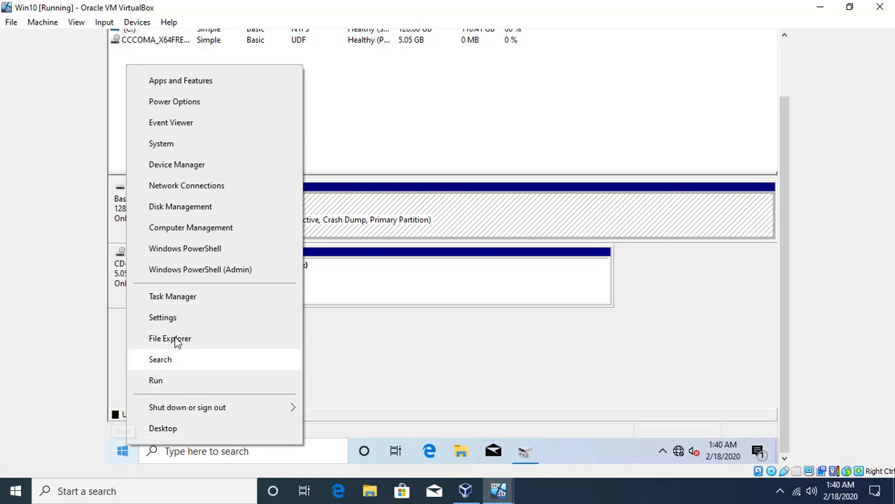
left_click(209, 277)
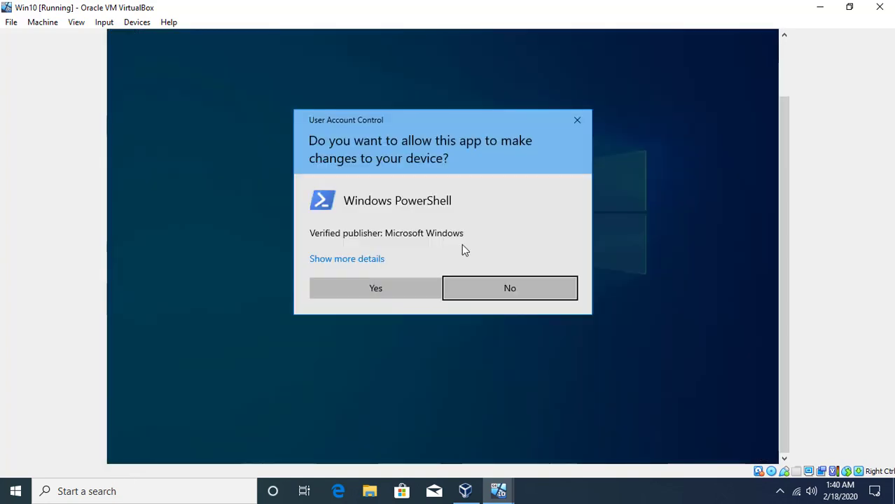
left_click(402, 288)
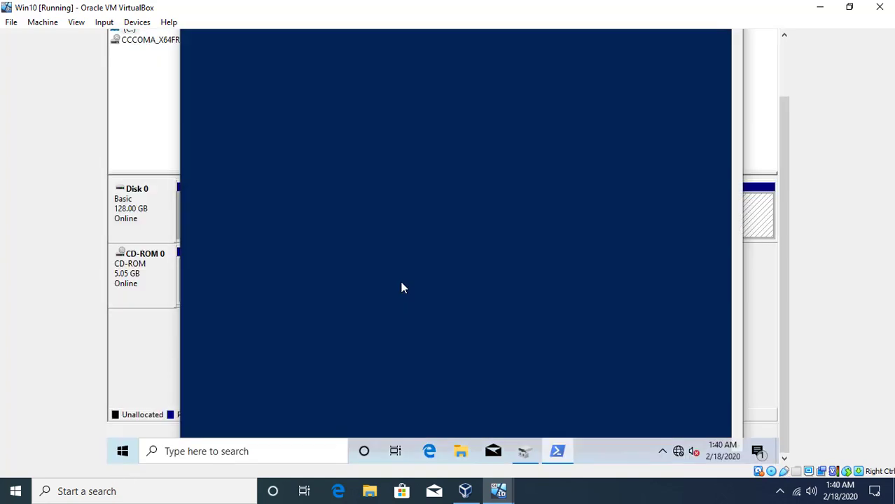
left_click(782, 62)
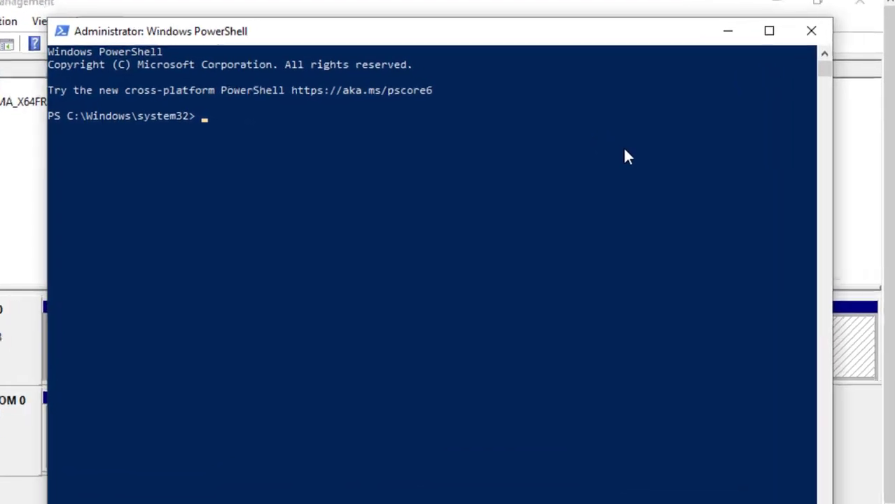
type("reg")
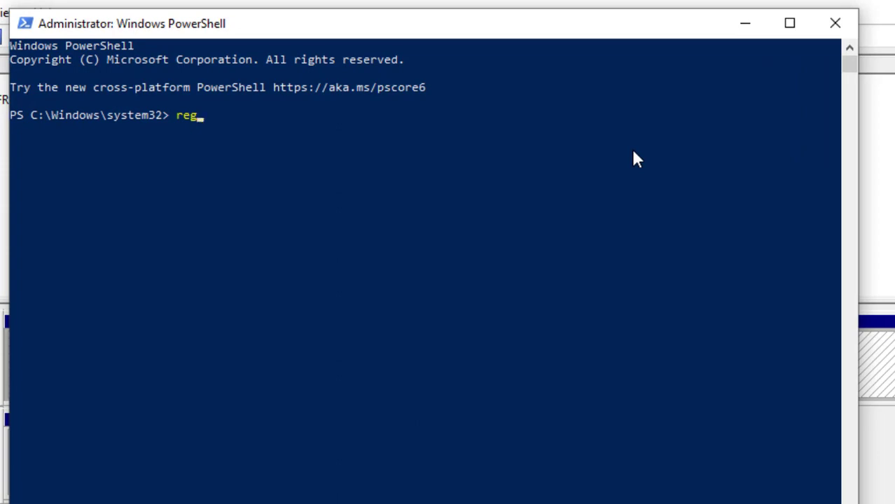
key("BackSpace")
type("agentc /info")
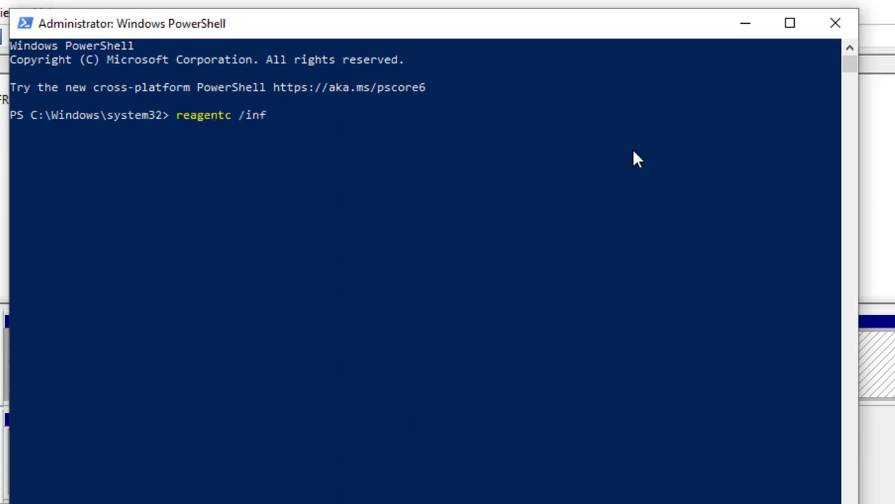
key("Return")
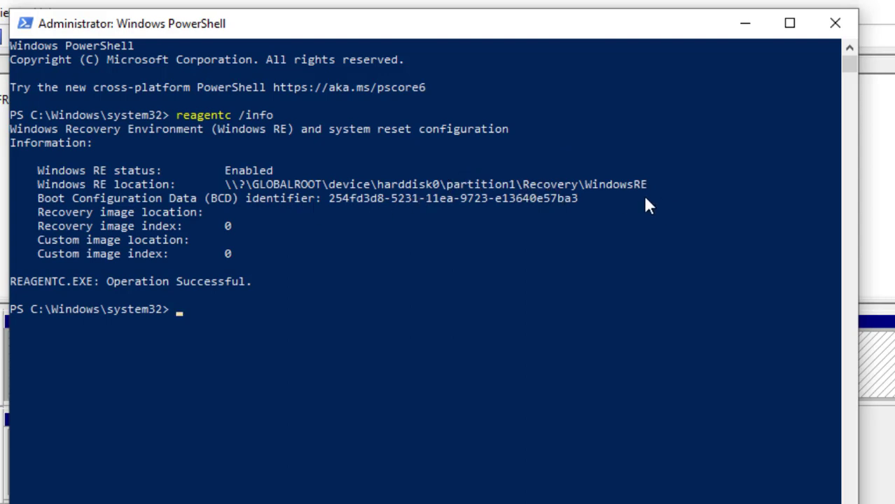
- Run bcdedit and examine the boot manager and boot loader entries
type("bcdedit")
key("Return")
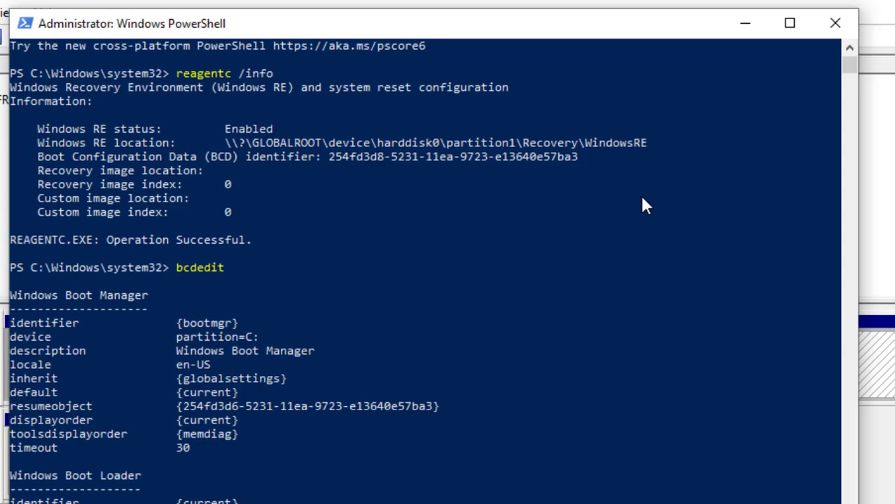
scroll(644, 205, "down", 3)
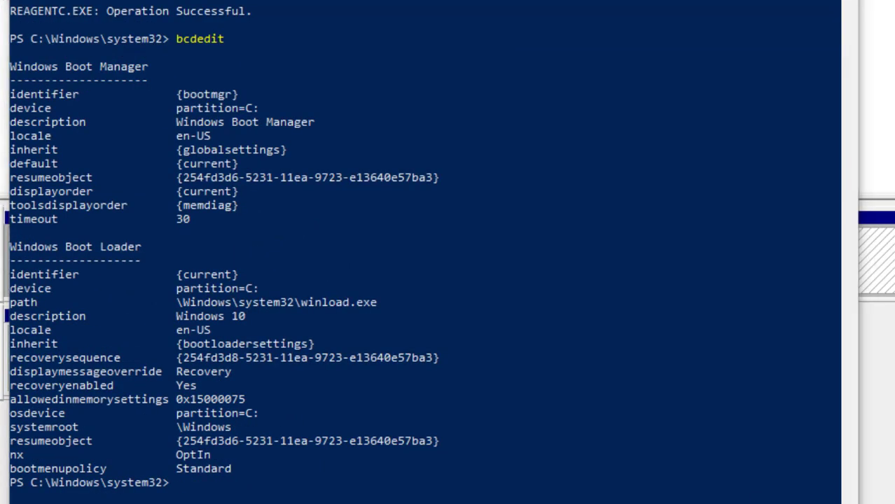
- Open Local Disk (C:) in File Explorer
key("super+e")
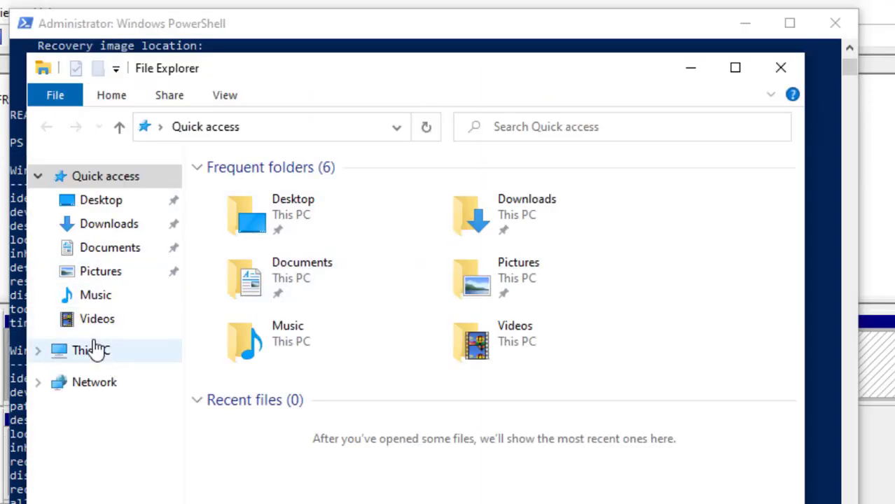
left_click(90, 245)
double_click(355, 450)
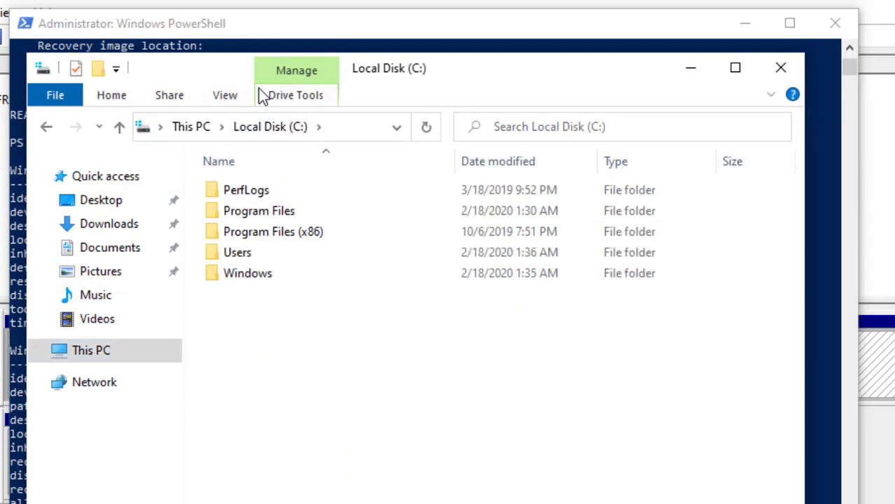
- Set the folder options to show hidden files, folders and drives, and to display protected operating system files
left_click(236, 99)
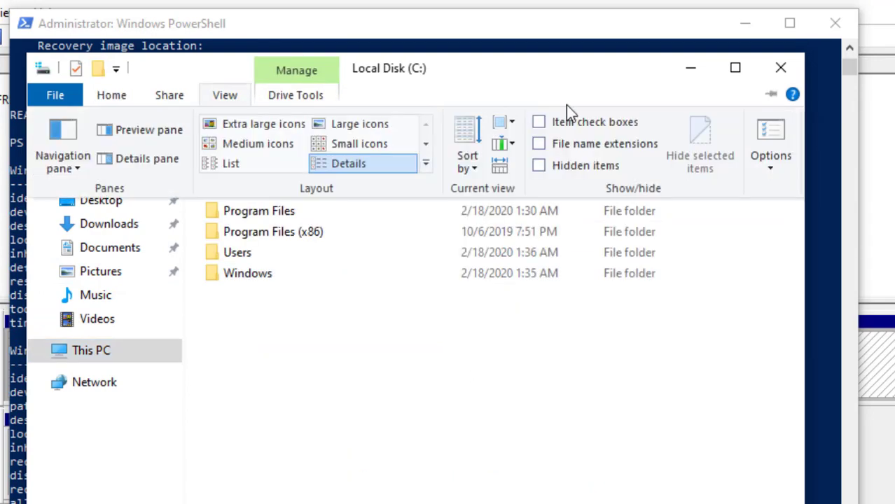
left_click(783, 133)
left_click(133, 218)
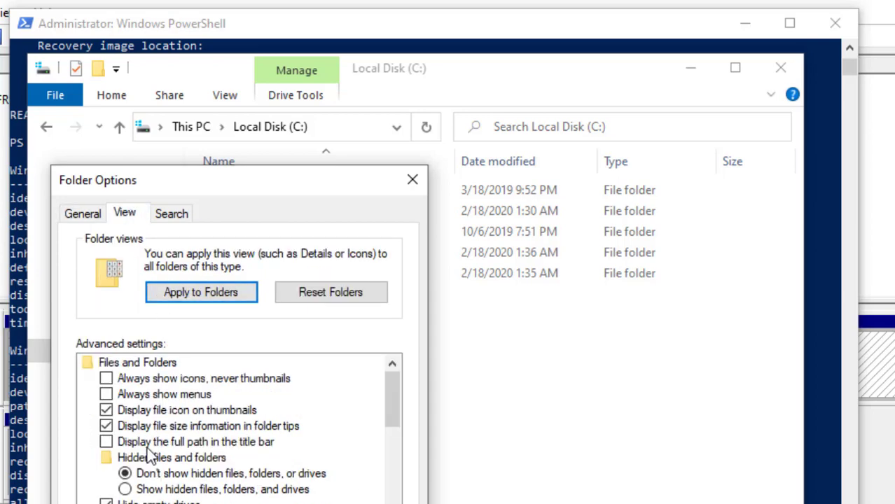
left_click(144, 490)
scroll(175, 467, "down", 2)
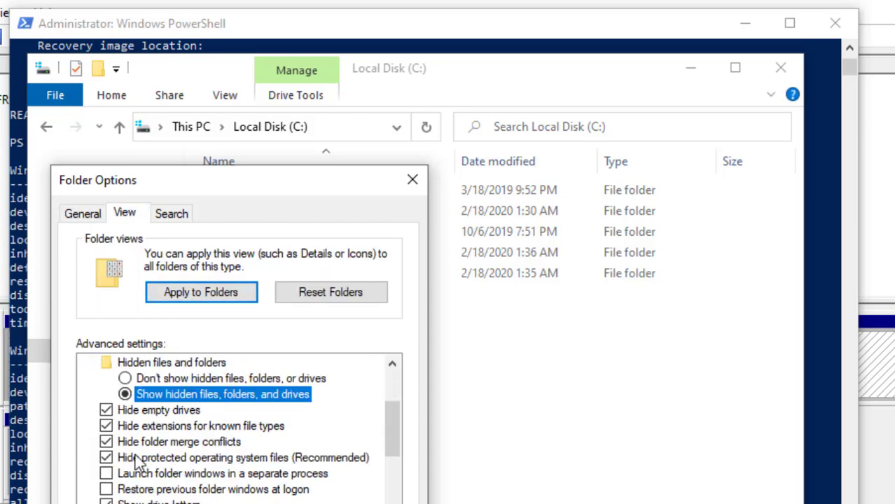
left_click(107, 457)
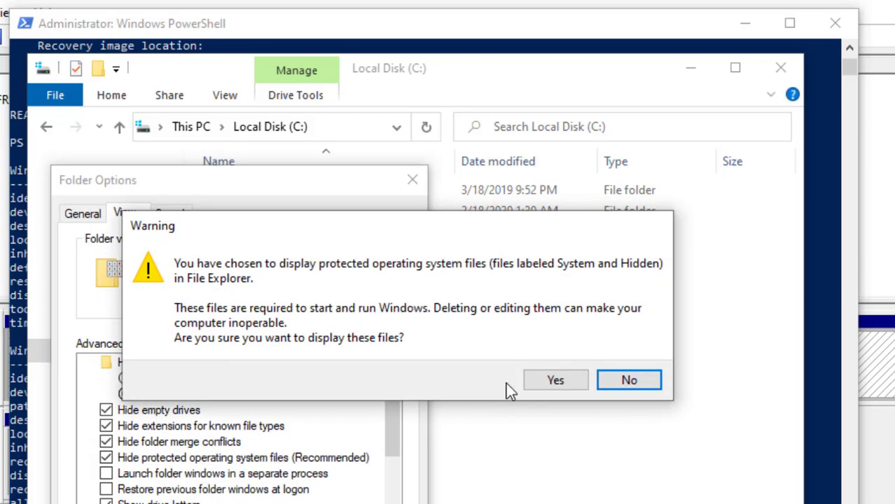
left_click(553, 380)
key("Return")
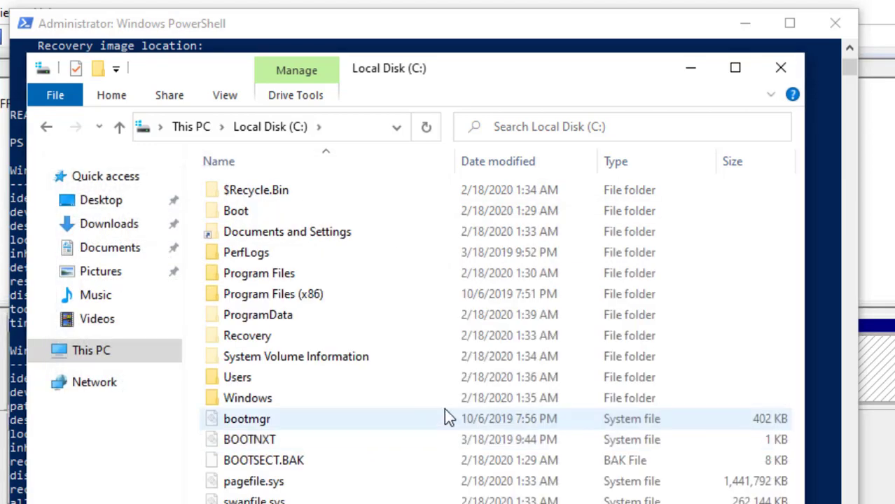
- Inspect the Boot and Recovery folders on Local Disk (C:), and minimize the Win10 virtual machine window
left_click(244, 212)
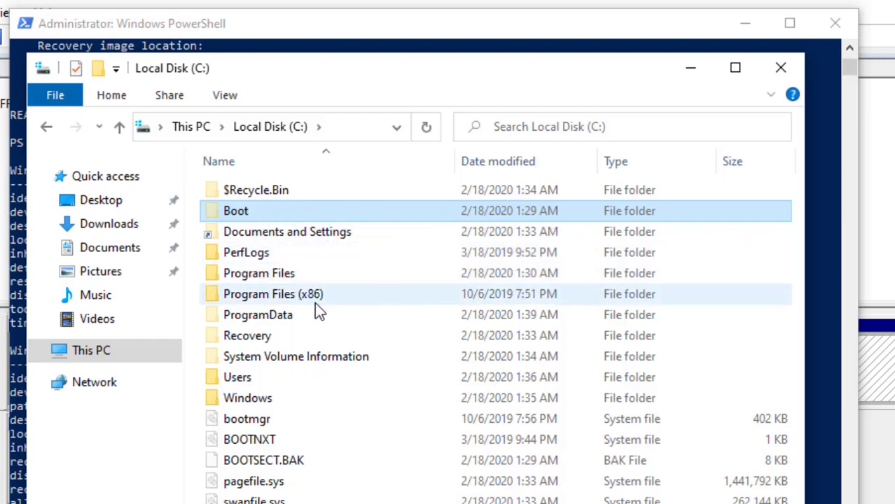
left_click(266, 341)
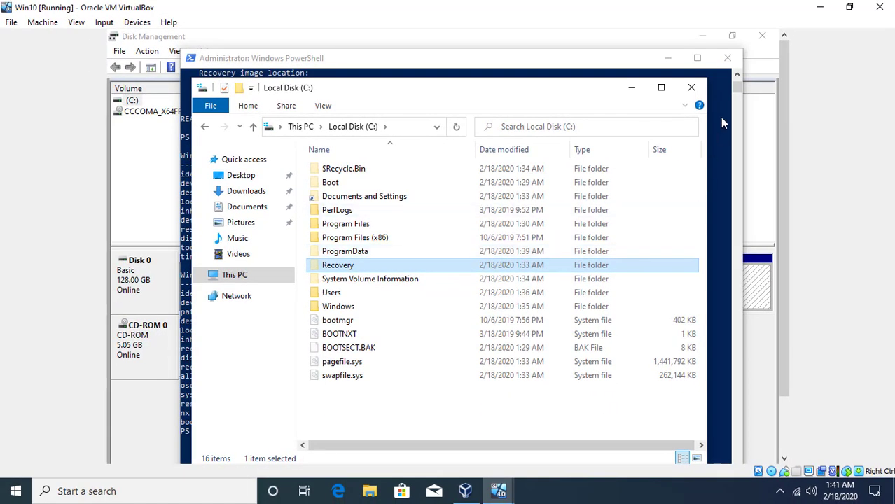
left_click(820, 7)
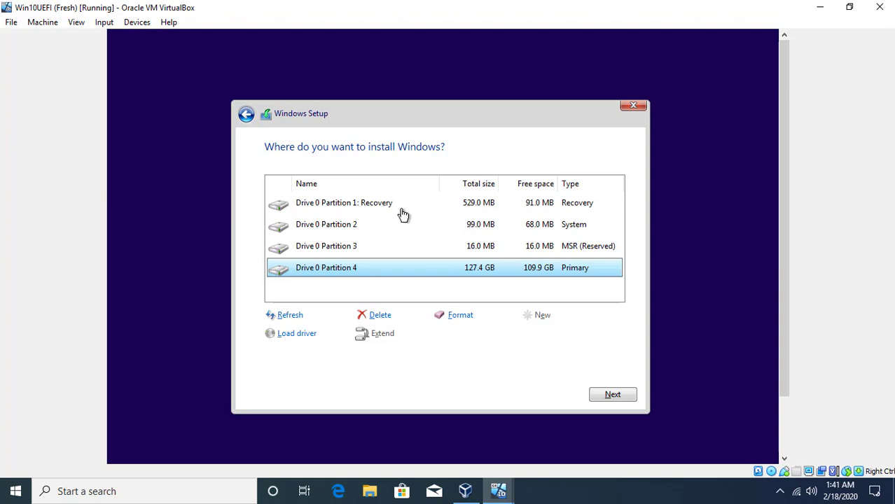
- In the Win10UEFI (Fresh) virtual machine's Windows Setup, open a command prompt, start diskpart and select disk 0
left_click(350, 227)
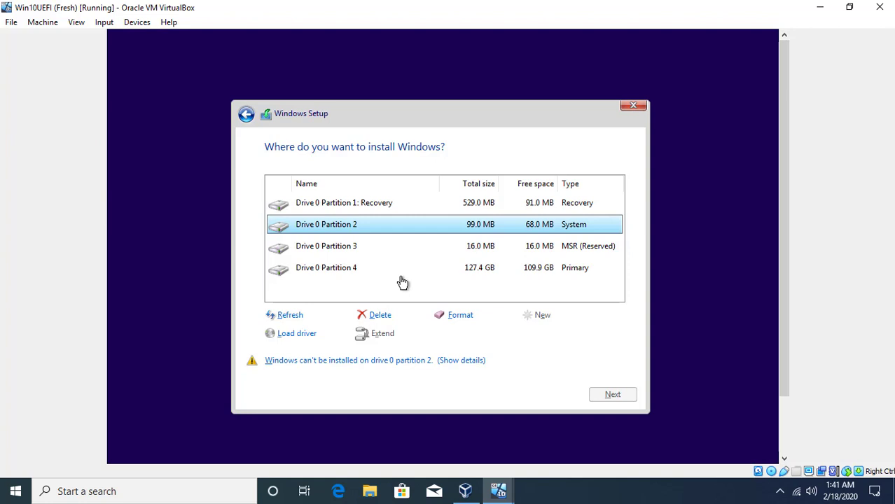
key("shift+F10")
type("diskpart")
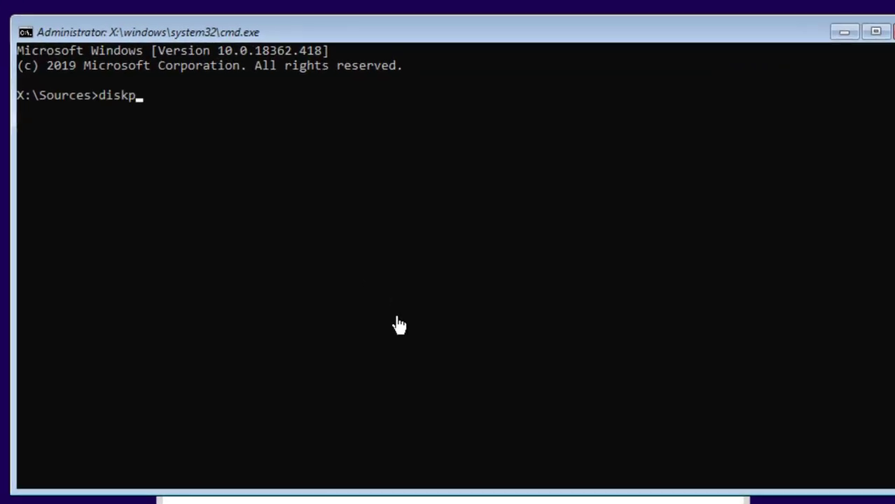
key("Return")
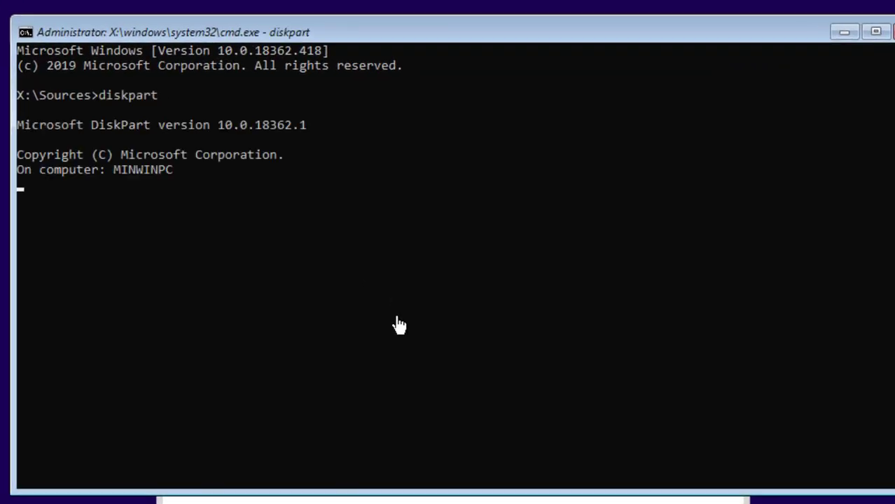
type("sel dis 0")
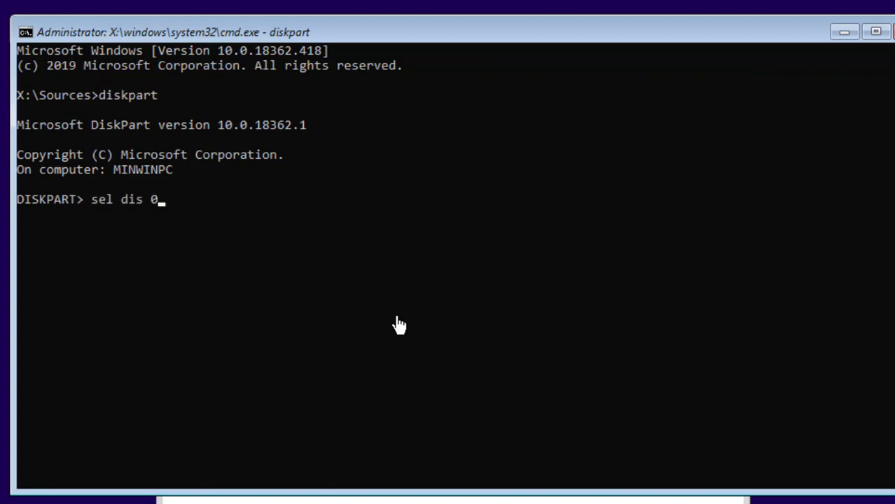
key("Return")
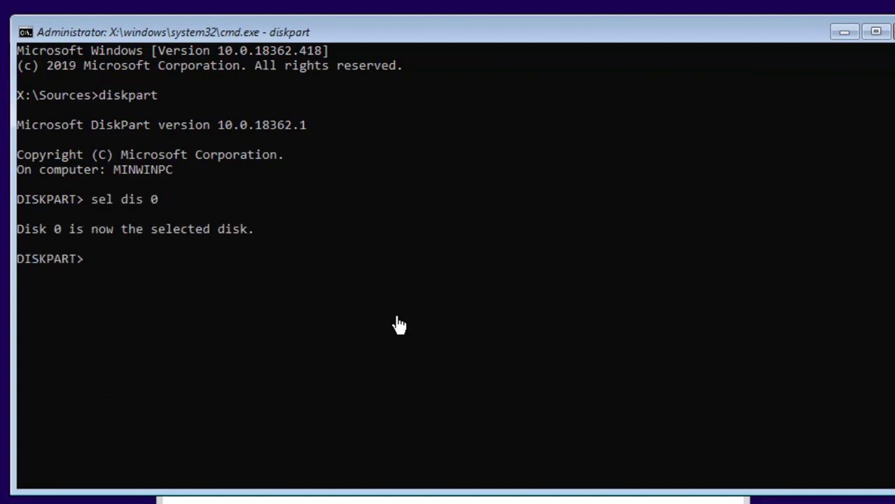
- Clean the selected disk in DiskPart and try to create an EFI partition with size=100 on it
type("cle")
key("Return")
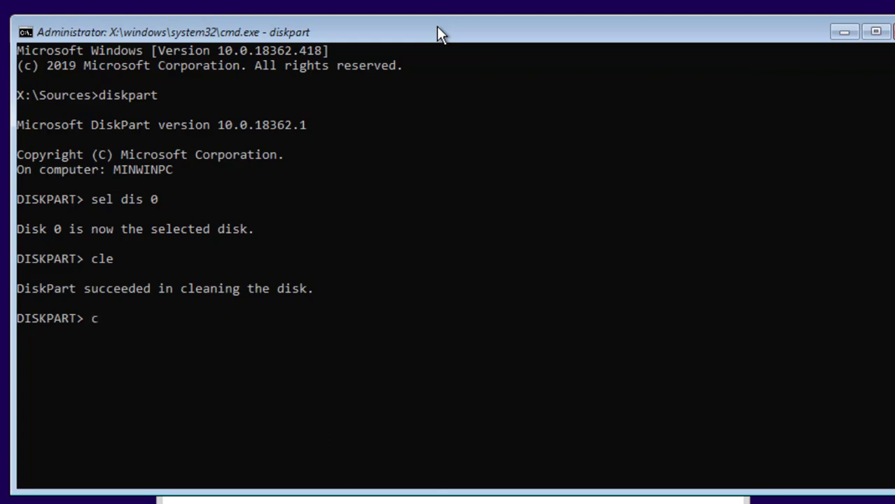
type("rea par efi")
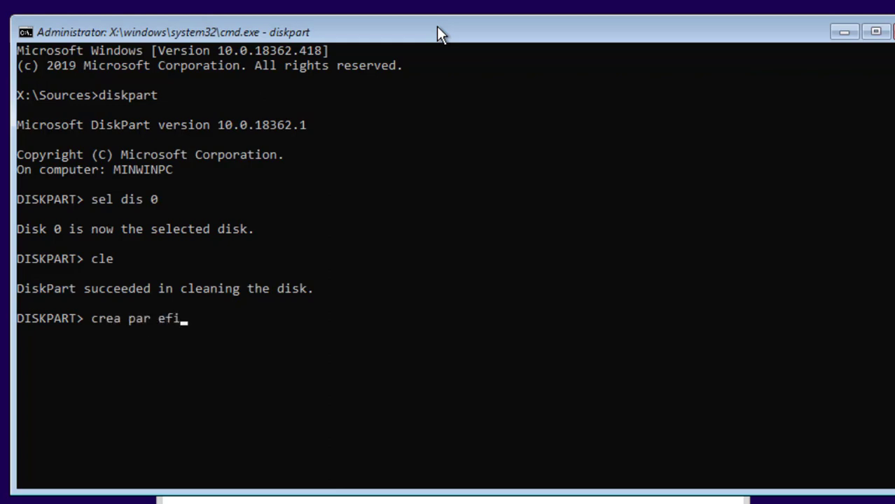
type(" size=100")
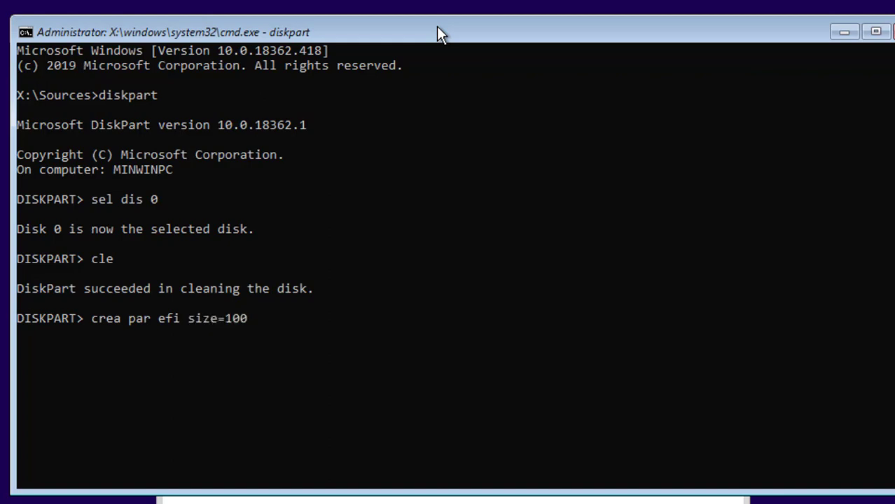
key("Return")
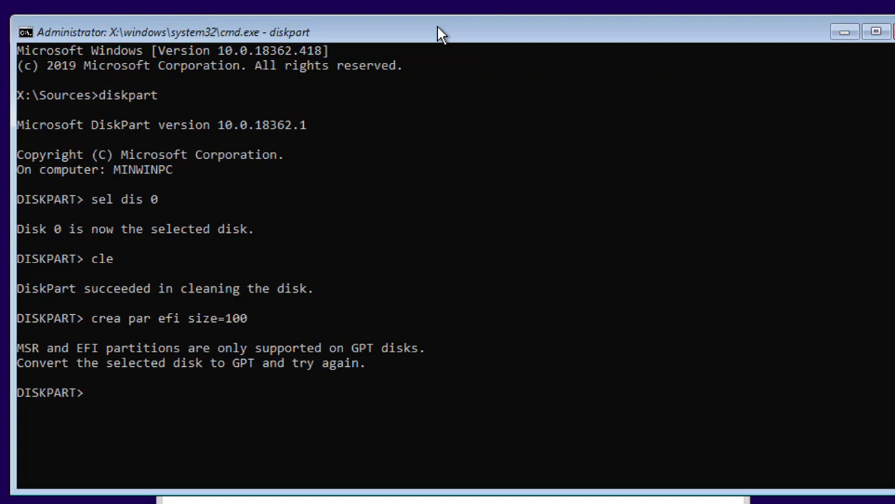
- Convert the selected disk to GPT and create an EFI partition with size=100
type("con gpt")
key("Return")
key("Up")
key("Up")
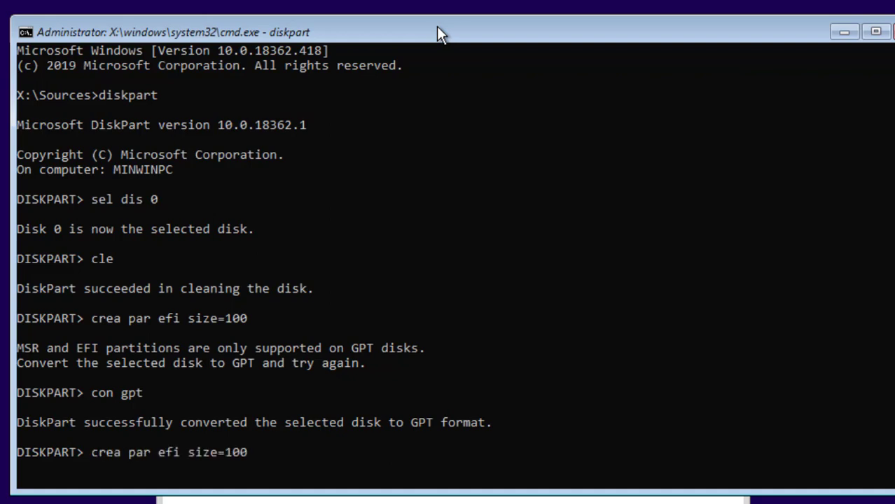
key("Return")
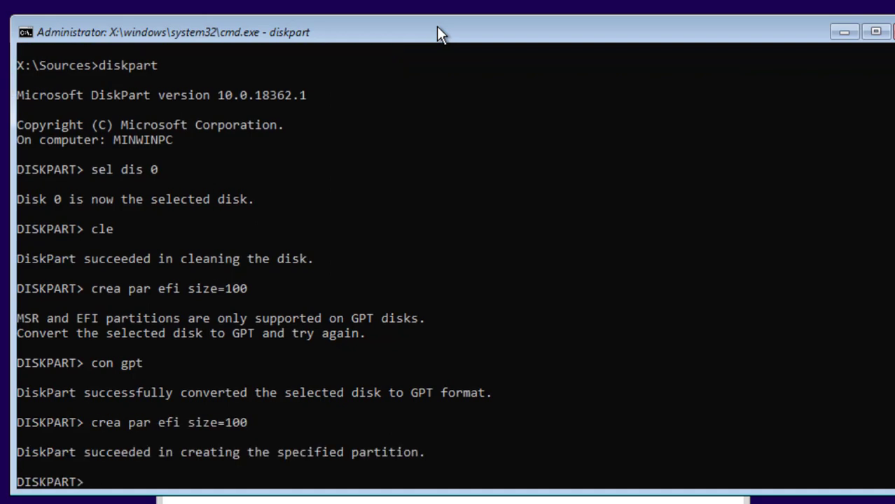
- Create a primary partition in the disk's remaining space and list the disk's partitions
type("crea par pri")
key("Return")
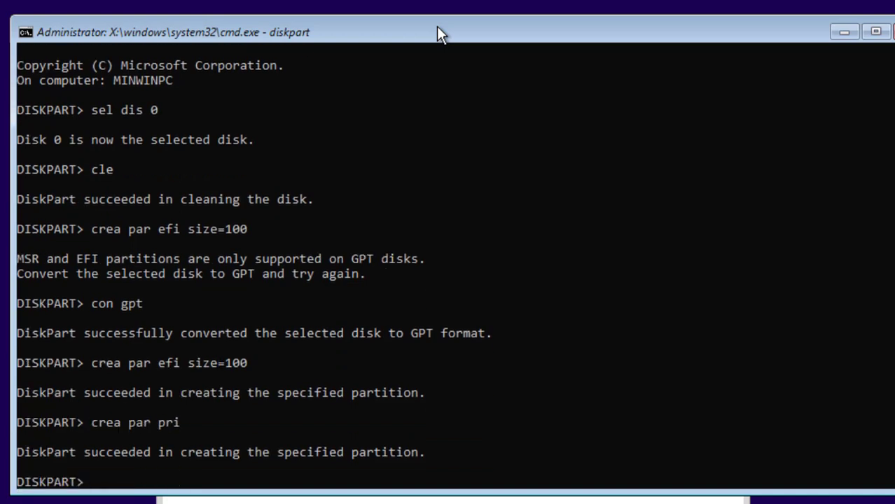
type("lis d")
key("BackSpace")
type("par")
key("Return")
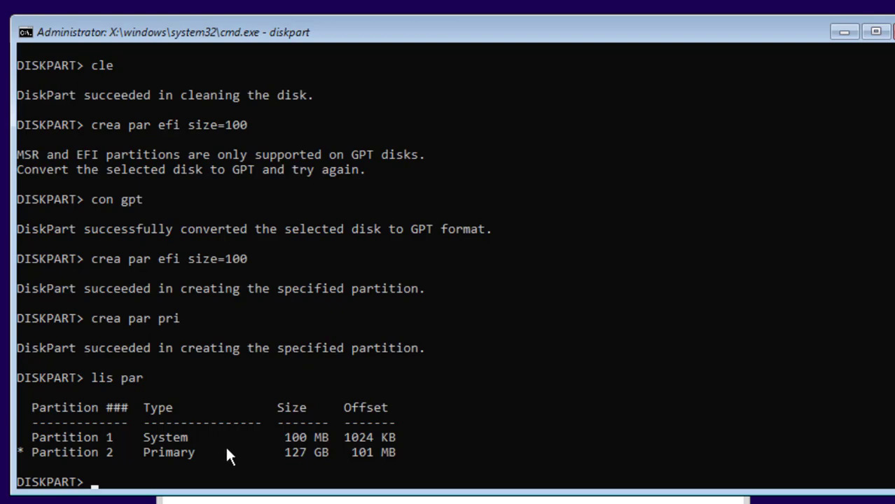
- Exit DiskPart and close the command prompt to return to Windows Setup
type("exit")
key("Return")
type("exit")
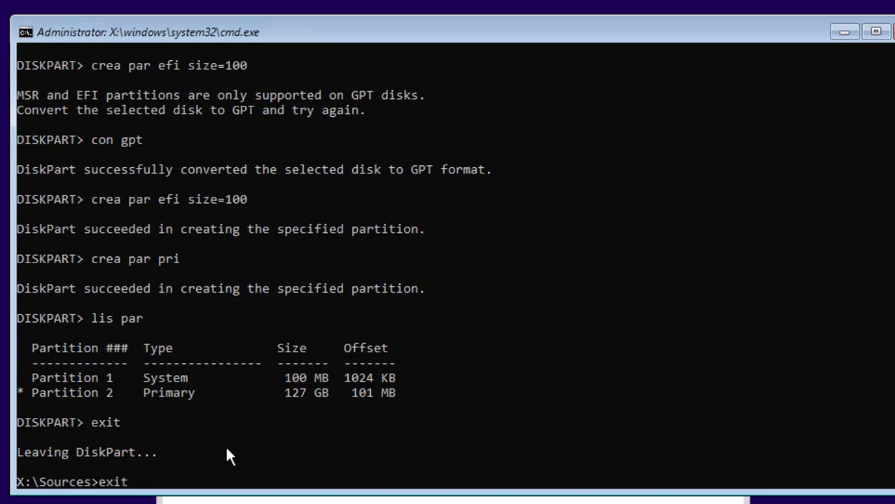
key("Return")
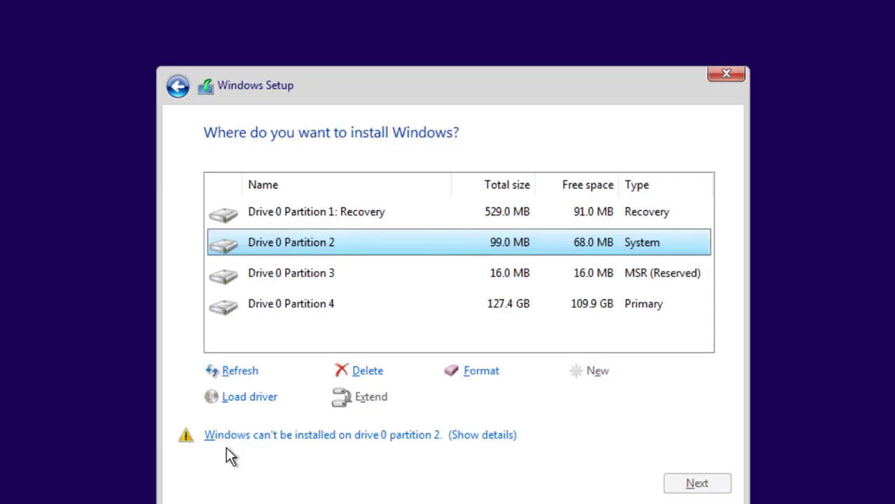
- Refresh the partition list and start installing Windows on Drive 0 Partition 2
left_click(249, 372)
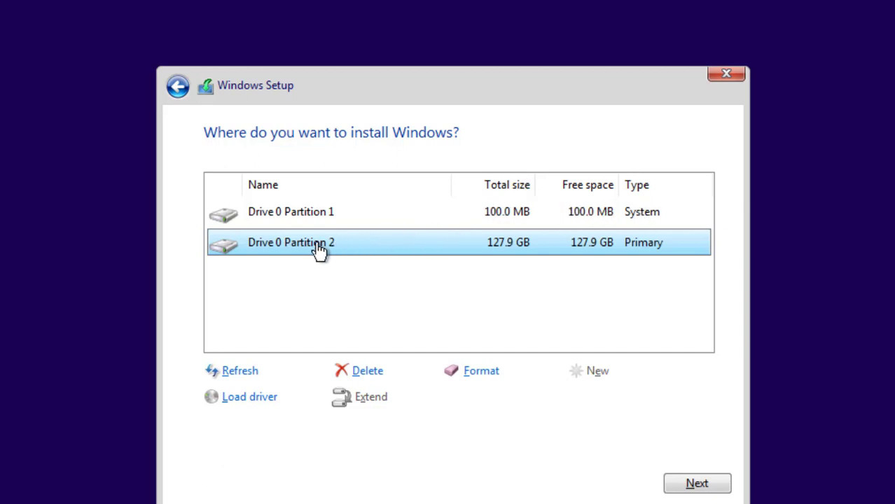
left_click(697, 483)
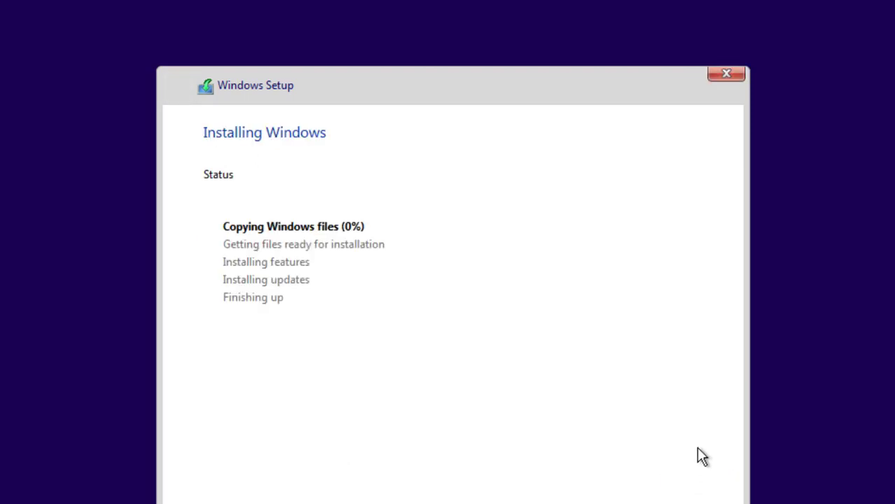